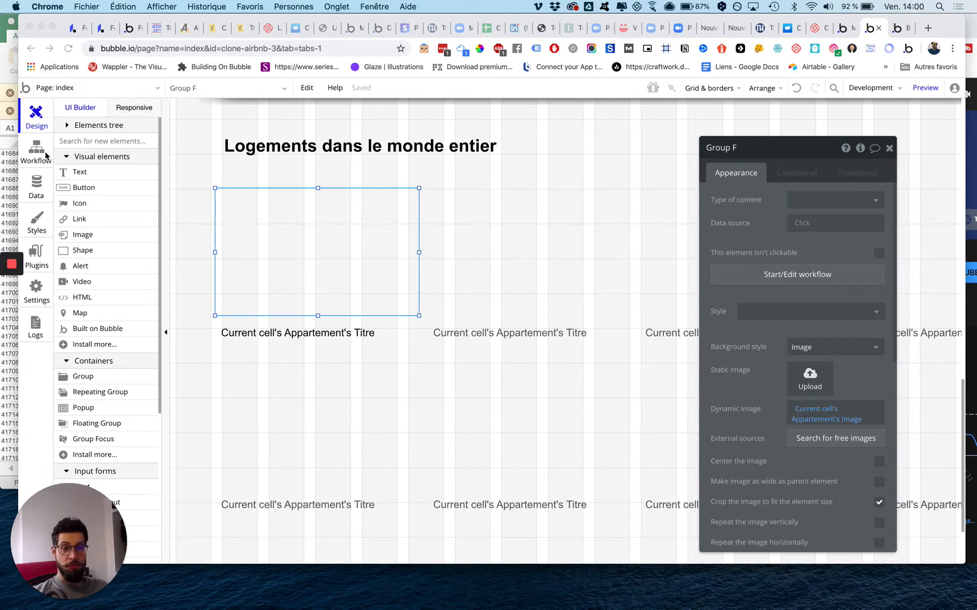
Switch to the app preview, reload it and look over the listings under "Logements dans le monde entier".
scroll(282, 226, "down", 2)
scroll(203, 195, "up", 4)
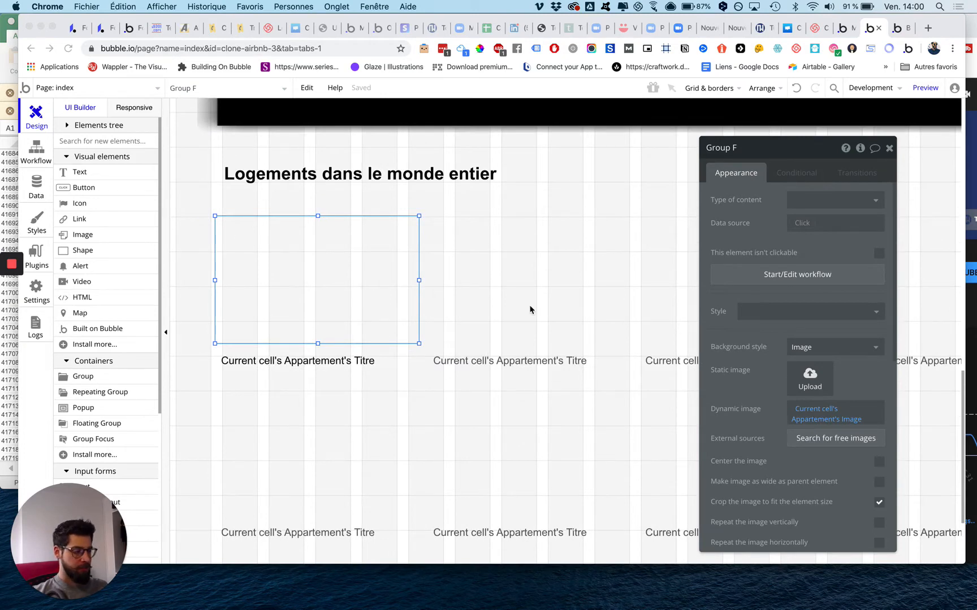
left_click(899, 28)
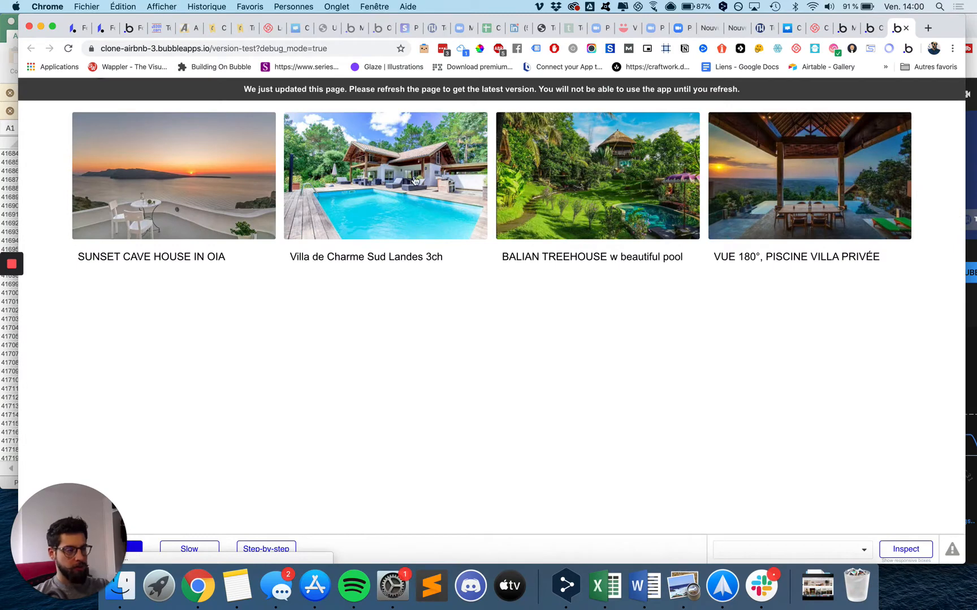
scroll(415, 181, "up", 3)
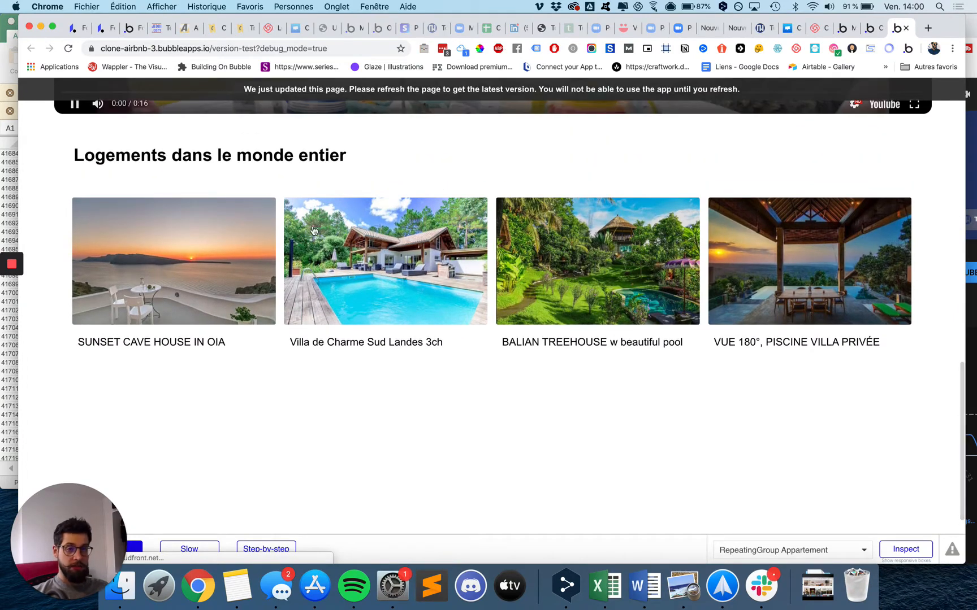
key("super+r")
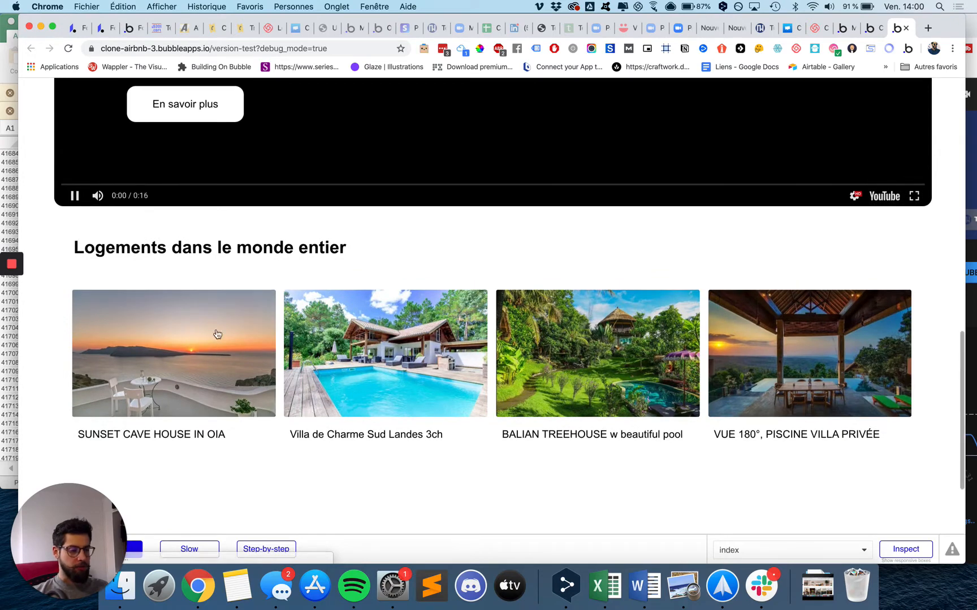
scroll(483, 350, "down", 2)
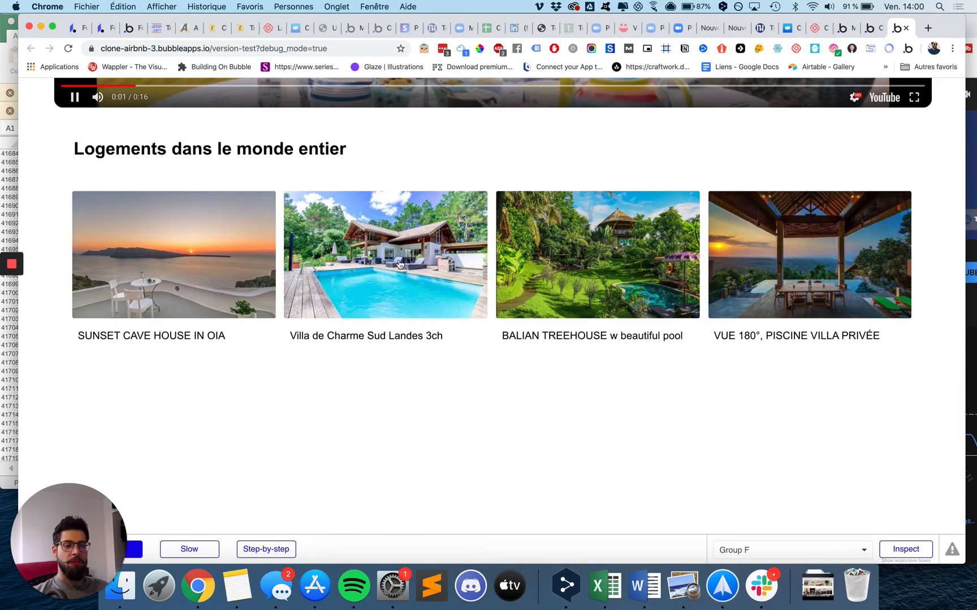
Return to the Bubble editor and add a new Popup element to the index page.
left_click(872, 28)
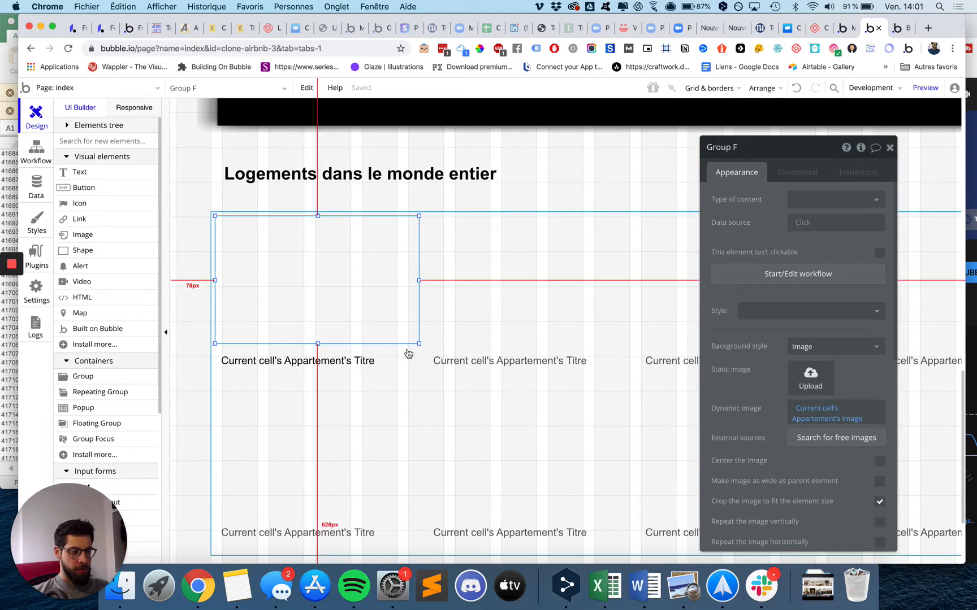
left_click(314, 308)
left_click(446, 313)
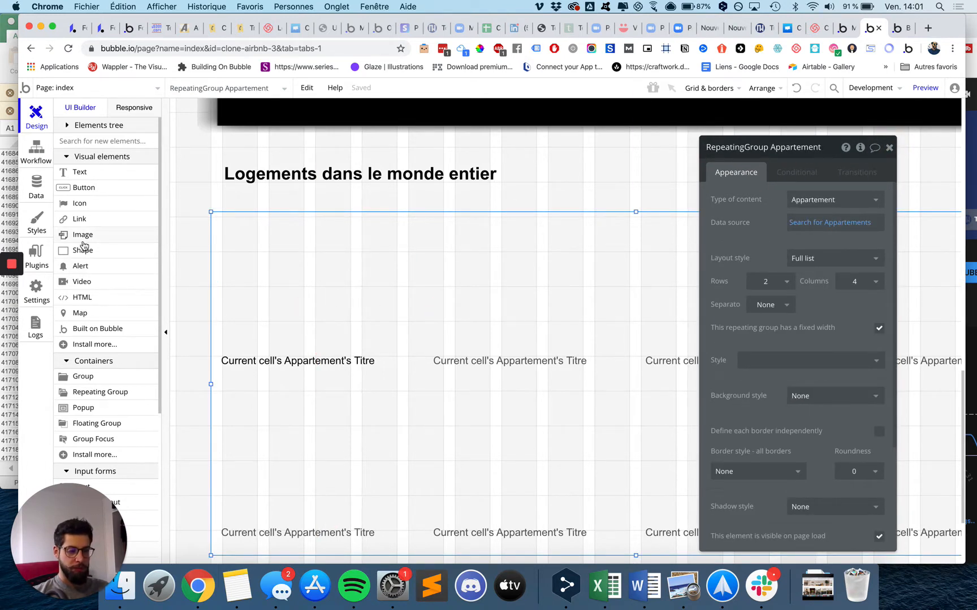
scroll(84, 253, "down", 5)
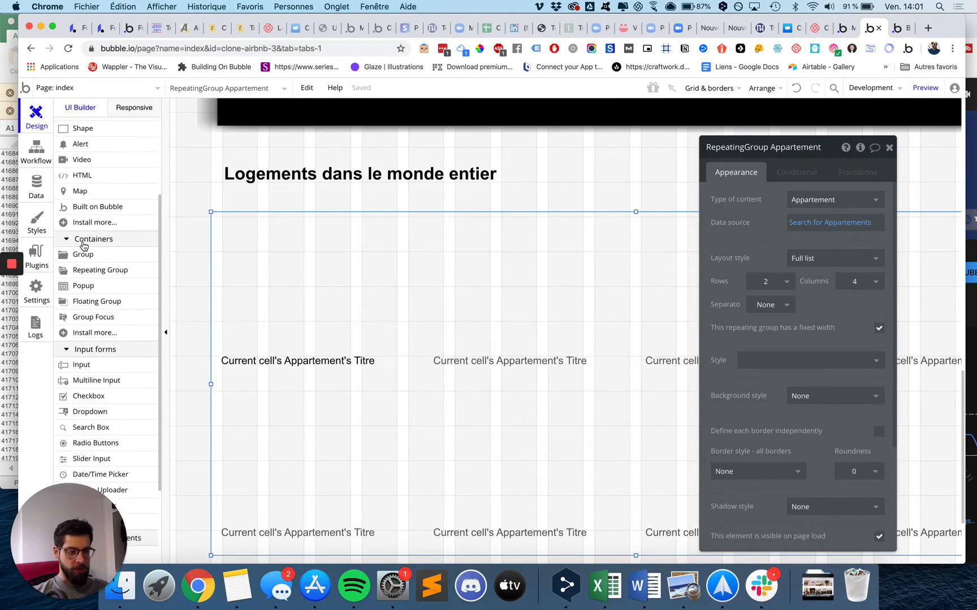
left_click(83, 286)
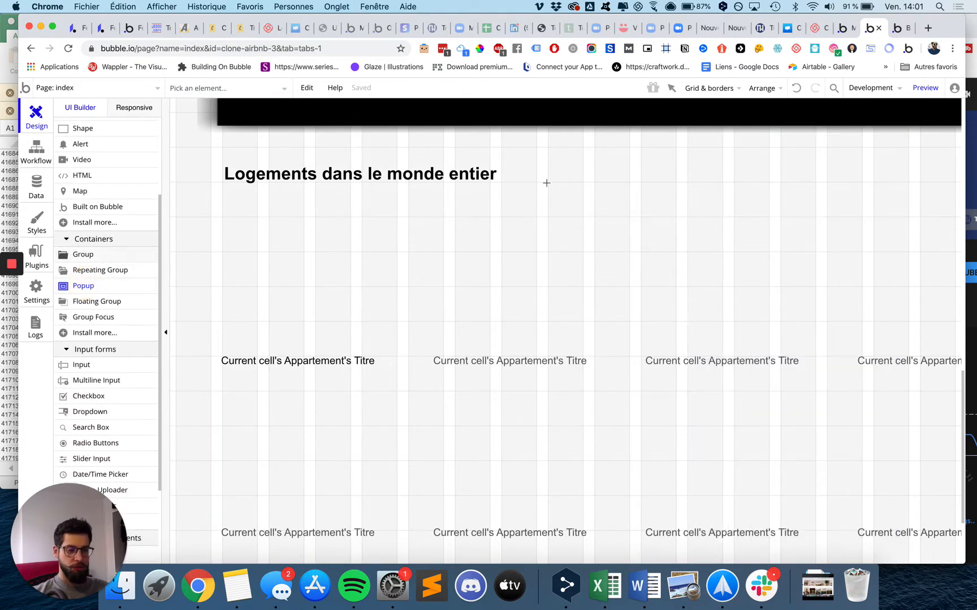
left_click(547, 218)
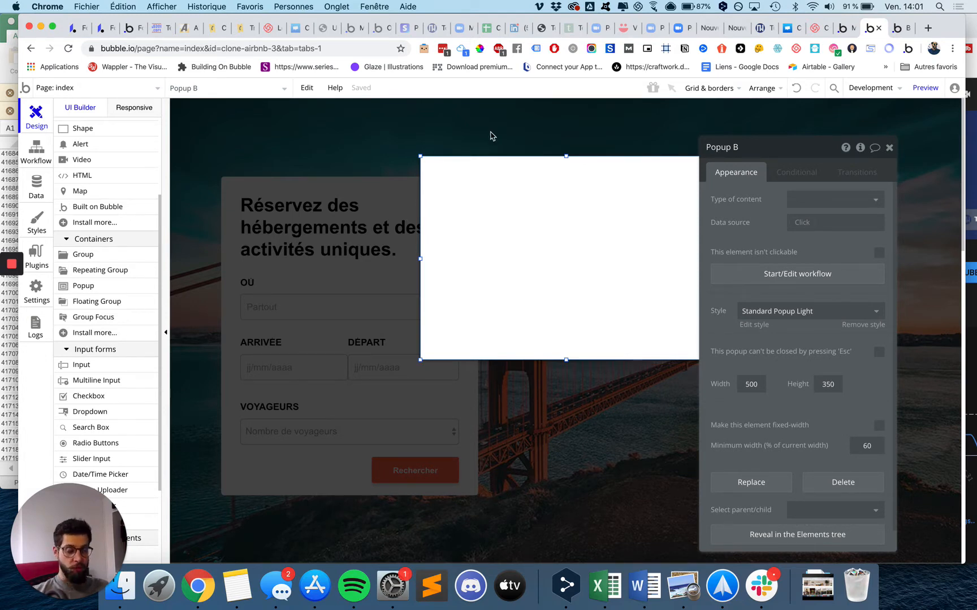
Start a click workflow for Group F, the image group in the first cell of the apartments repeating group.
left_click(337, 335)
scroll(385, 350, "down", 10)
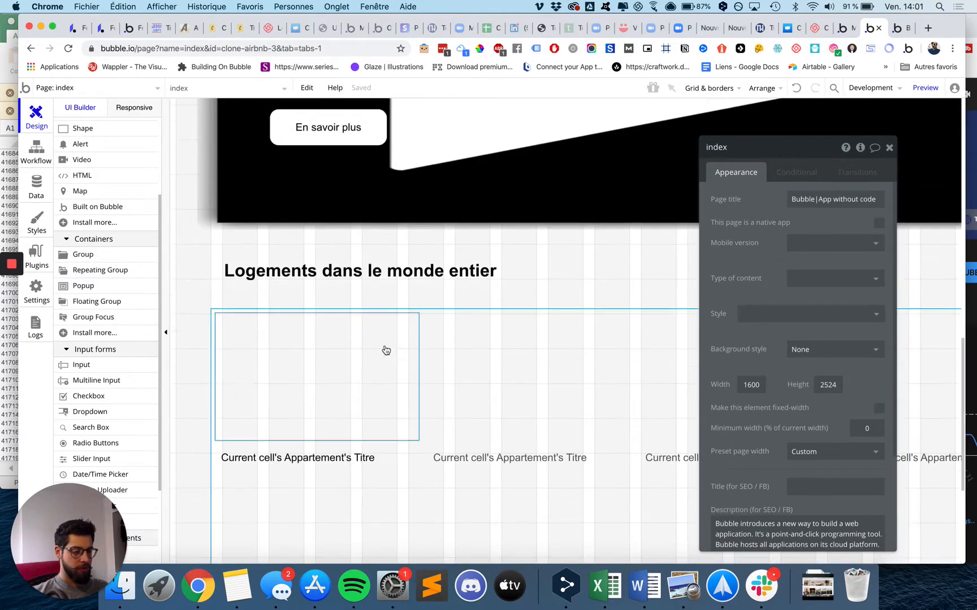
scroll(386, 351, "down", 1)
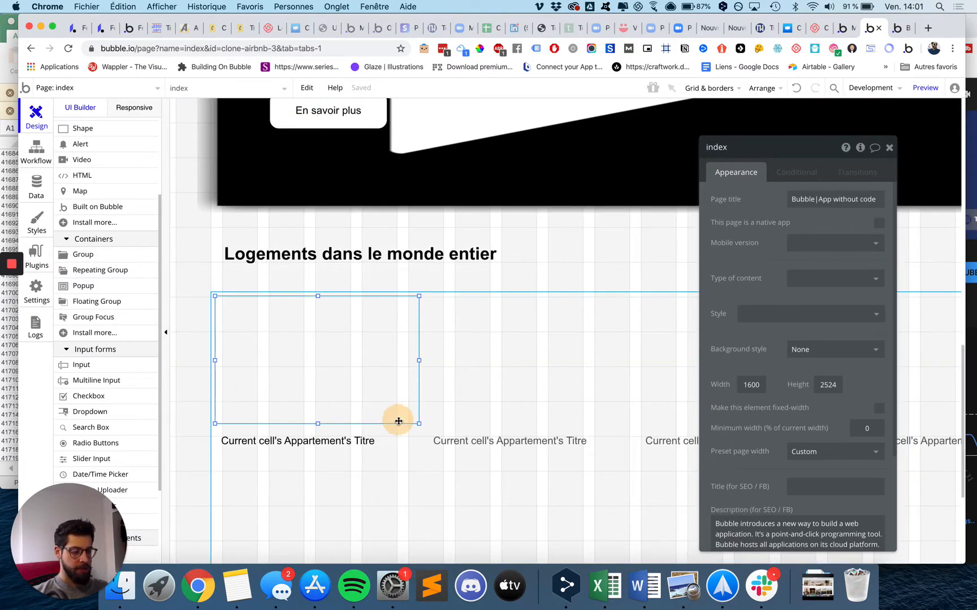
left_click(396, 418)
left_click(367, 464)
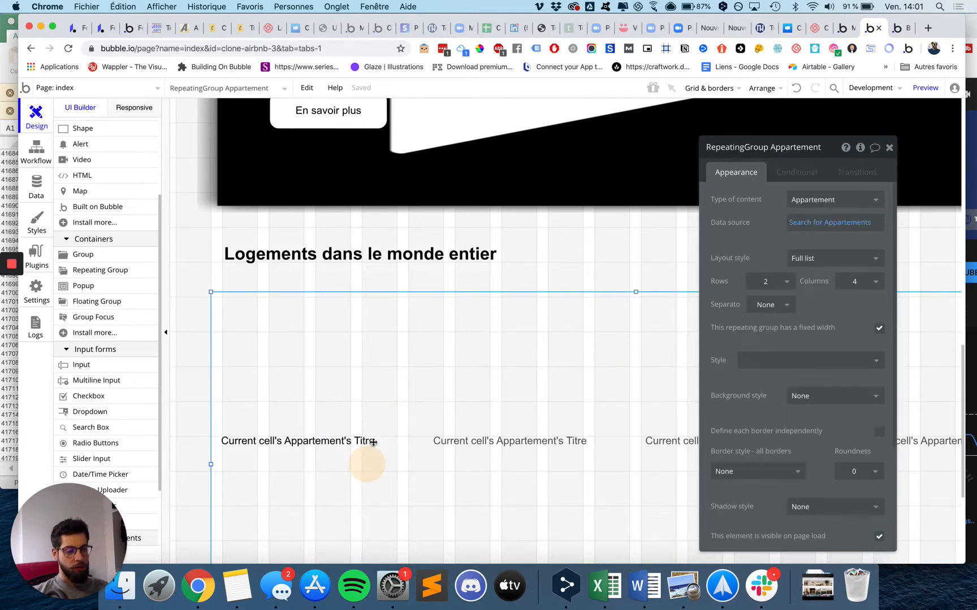
left_click(381, 392)
left_click(782, 275)
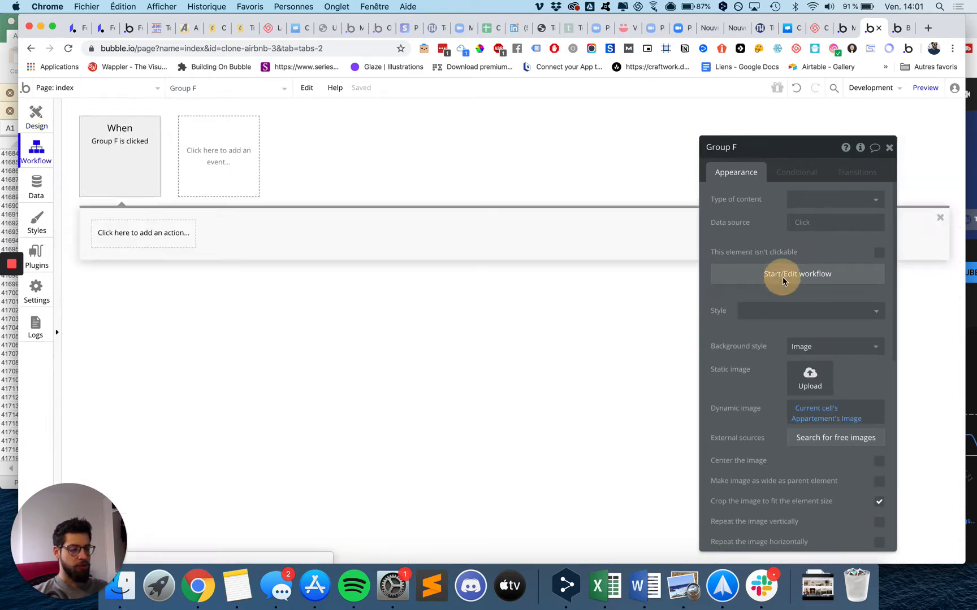
Add a Show element action to the Group F click workflow and set its element to Popup B.
left_click(156, 231)
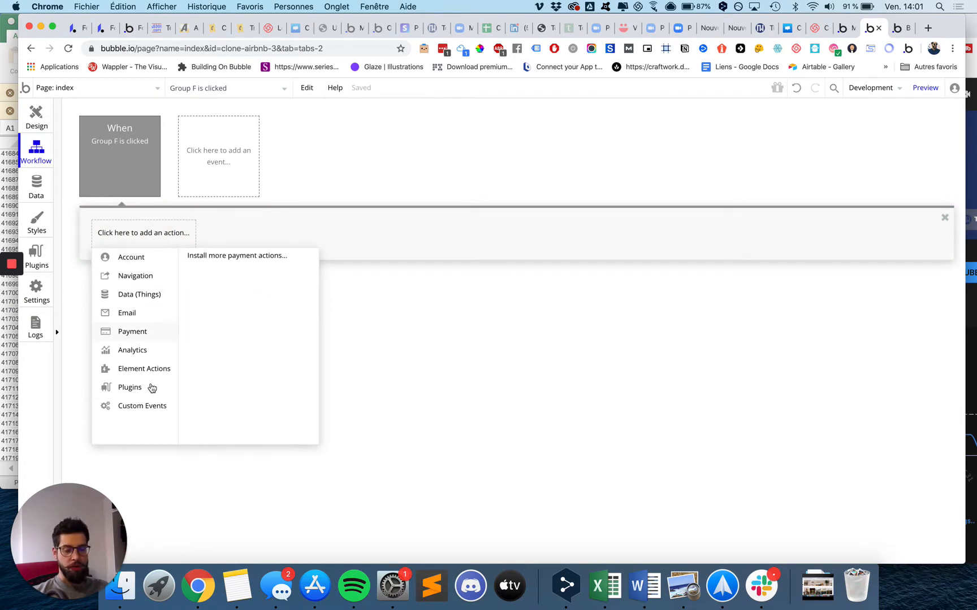
mouse_move(152, 369)
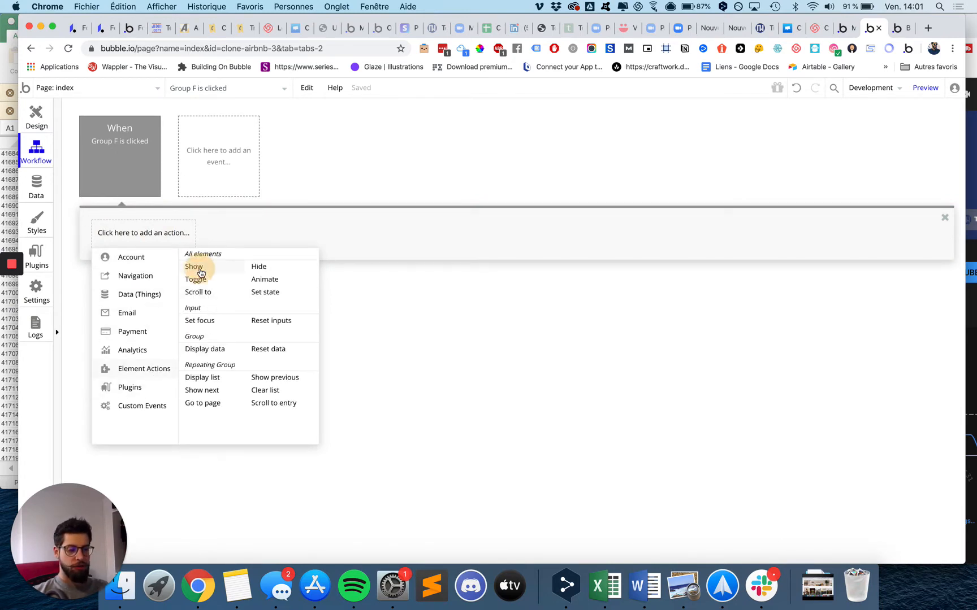
left_click(199, 268)
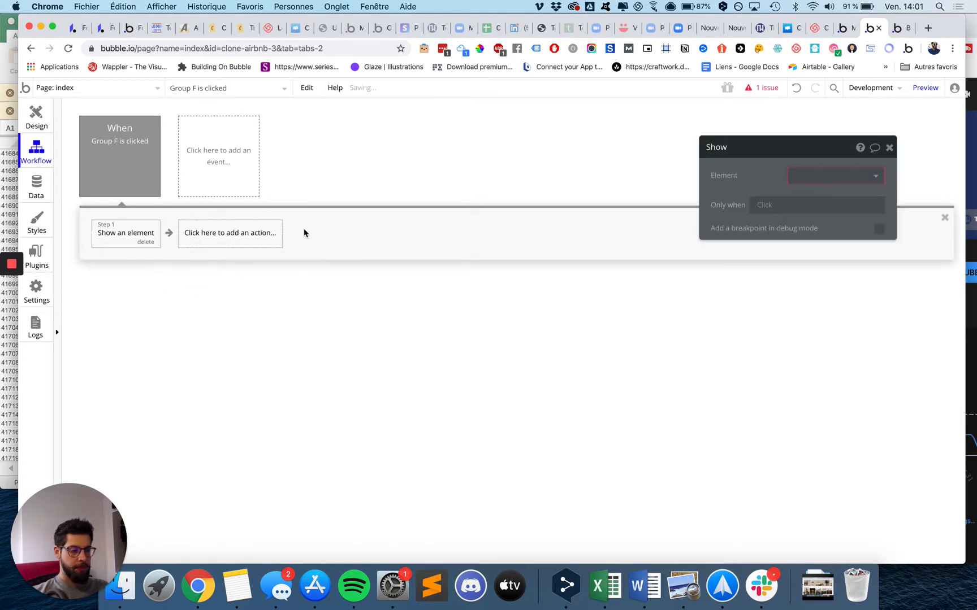
left_click(817, 175)
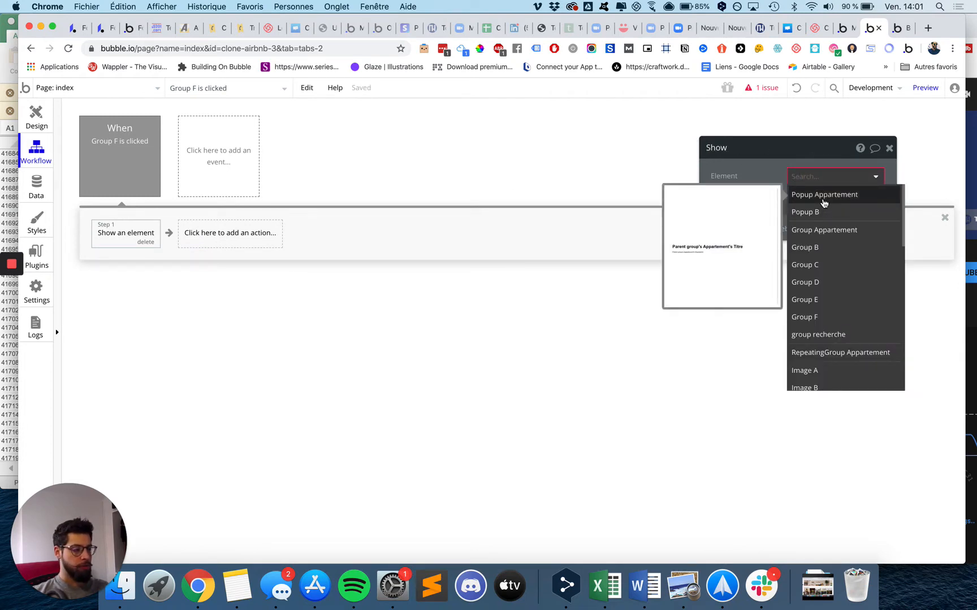
left_click(822, 213)
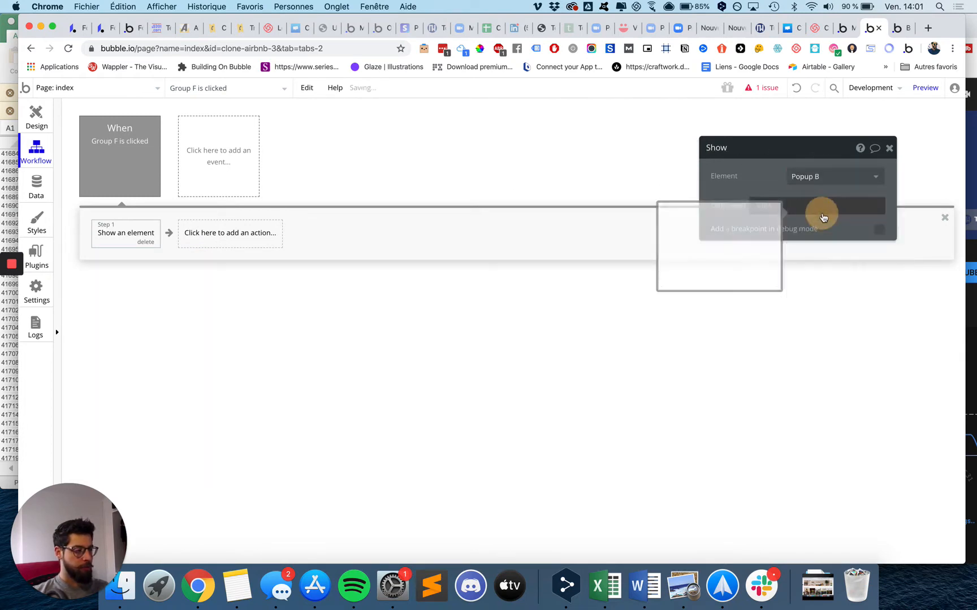
Return to the page design and delete the existing Popup Appartement.
left_click(32, 121)
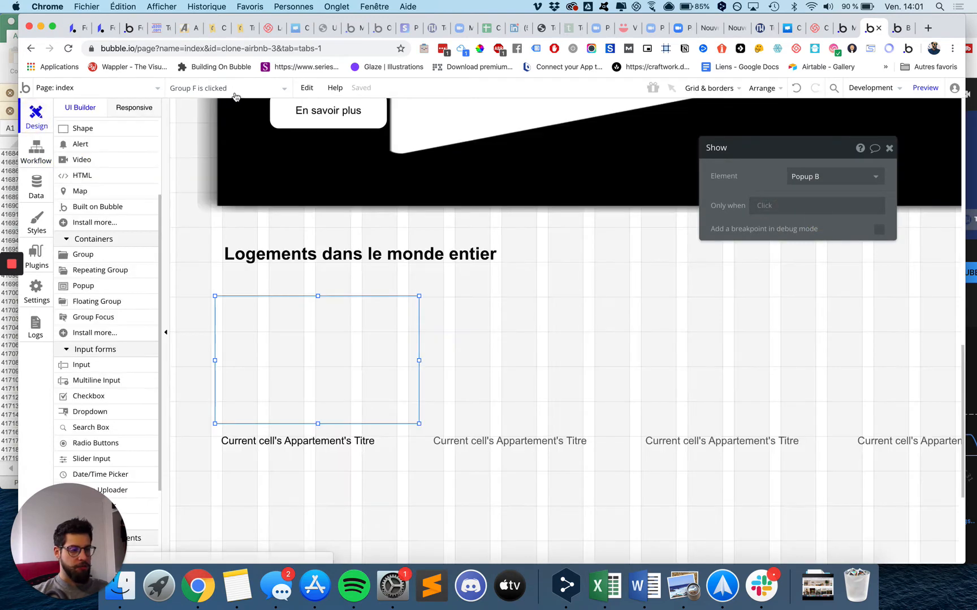
left_click(226, 88)
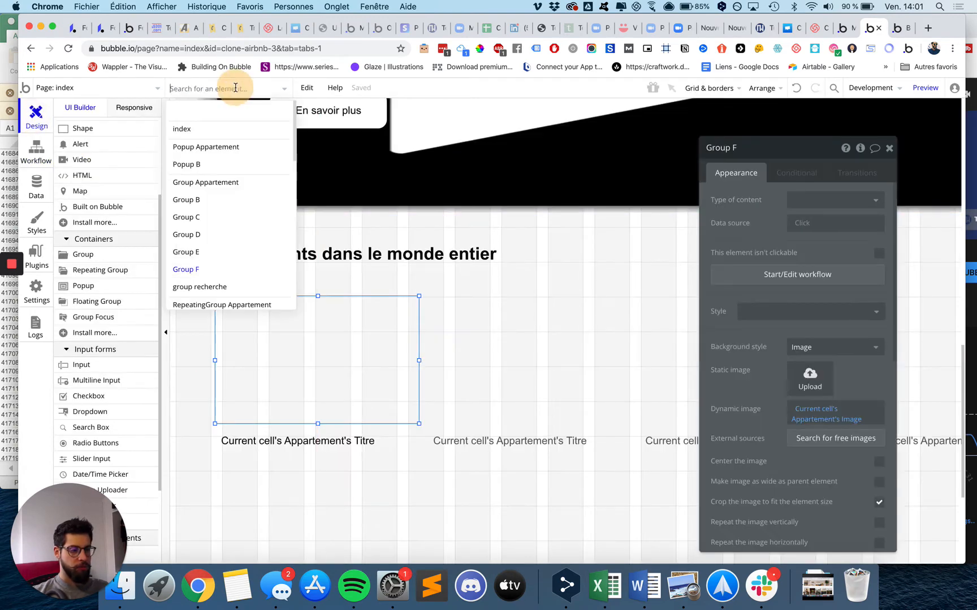
left_click(220, 148)
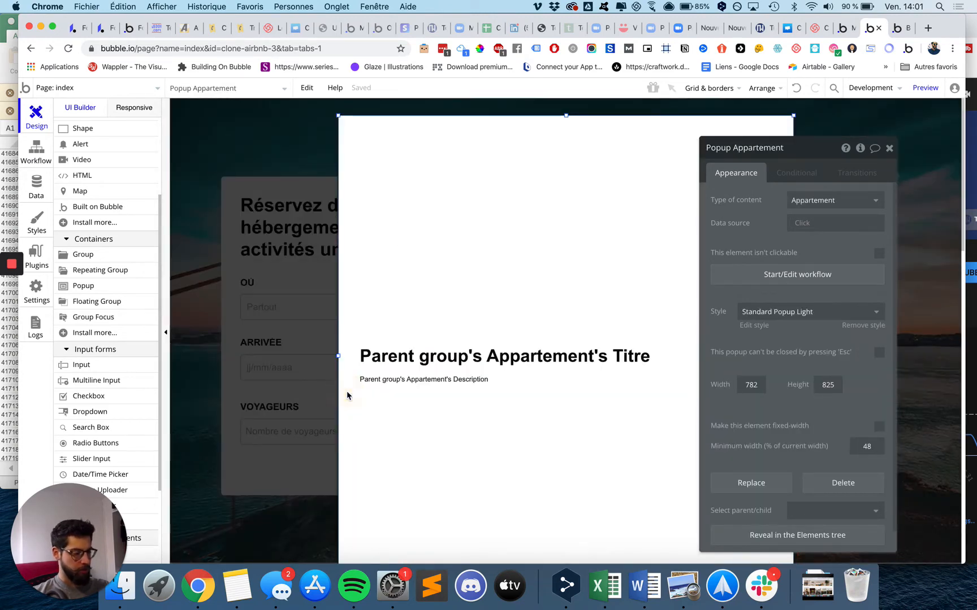
key("Escape")
Rename Popup B to "Popup Appartement" and hide it to return to the index page.
left_click(203, 89)
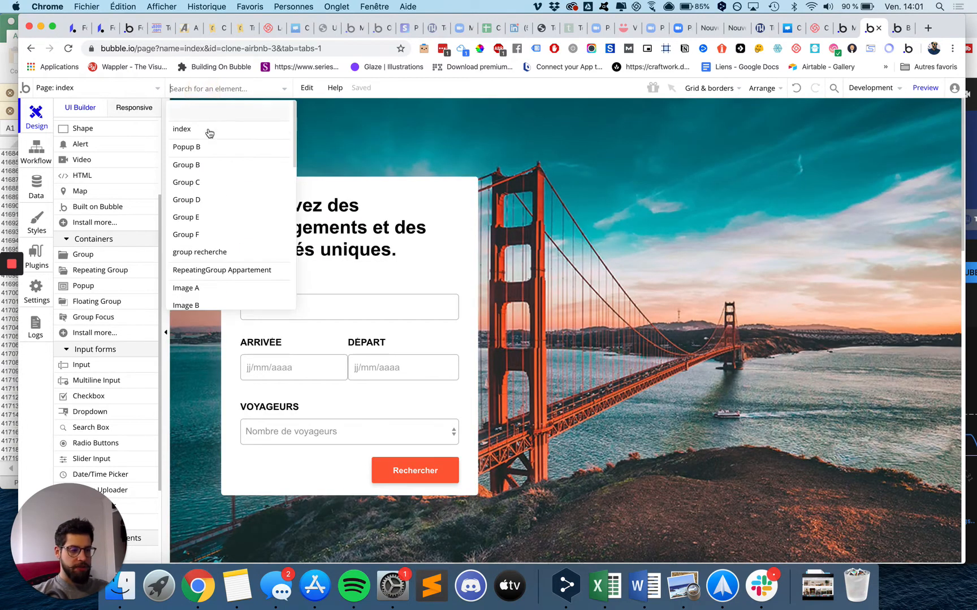
left_click(201, 148)
left_click(758, 153)
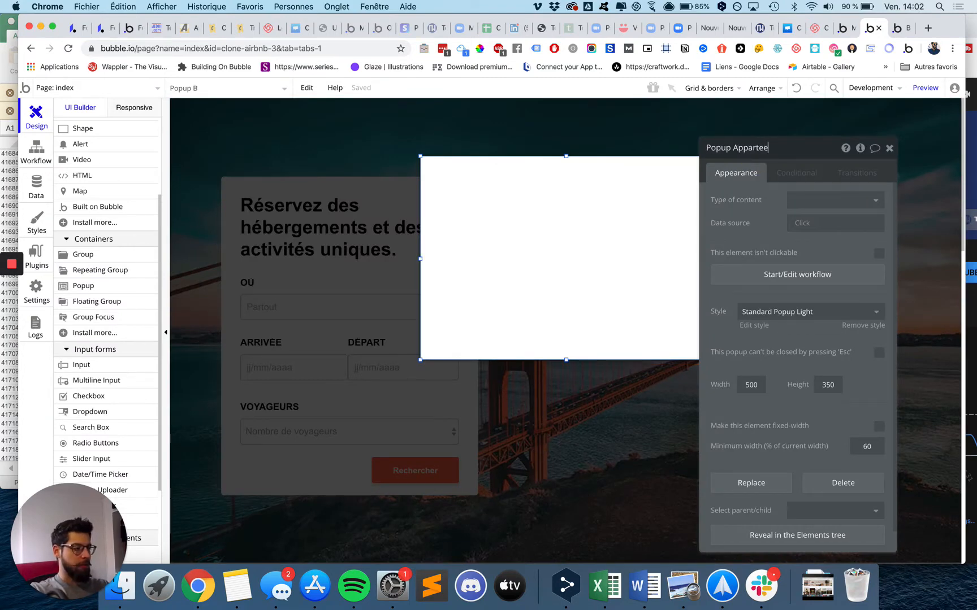
left_click(640, 147)
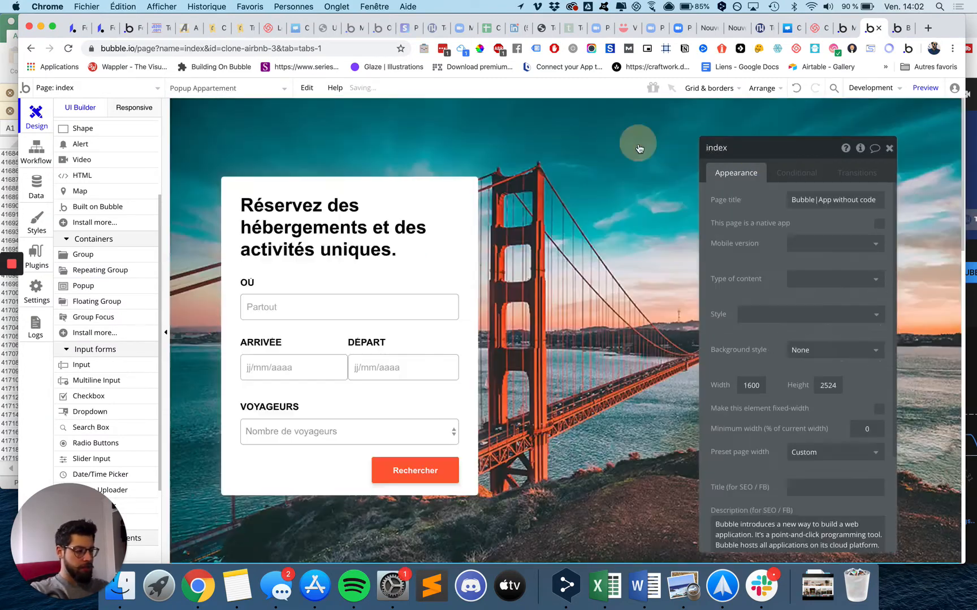
left_click(604, 203)
Reload the app preview and test opening and closing the popup from different listing images.
key("ctrl+Tab")
key("super+r")
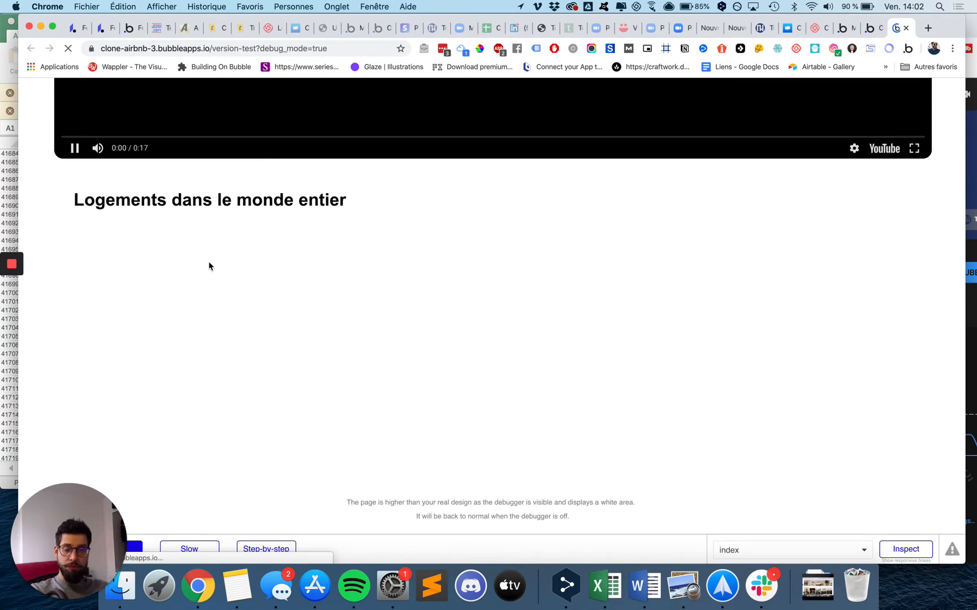
left_click(162, 304)
left_click(264, 262)
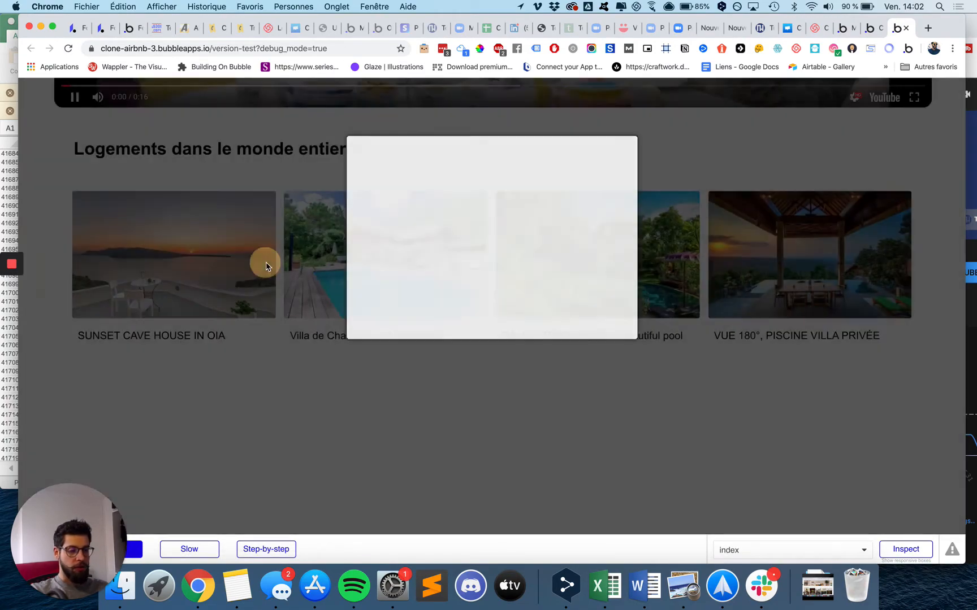
left_click(288, 304)
left_click(287, 304)
left_click(544, 252)
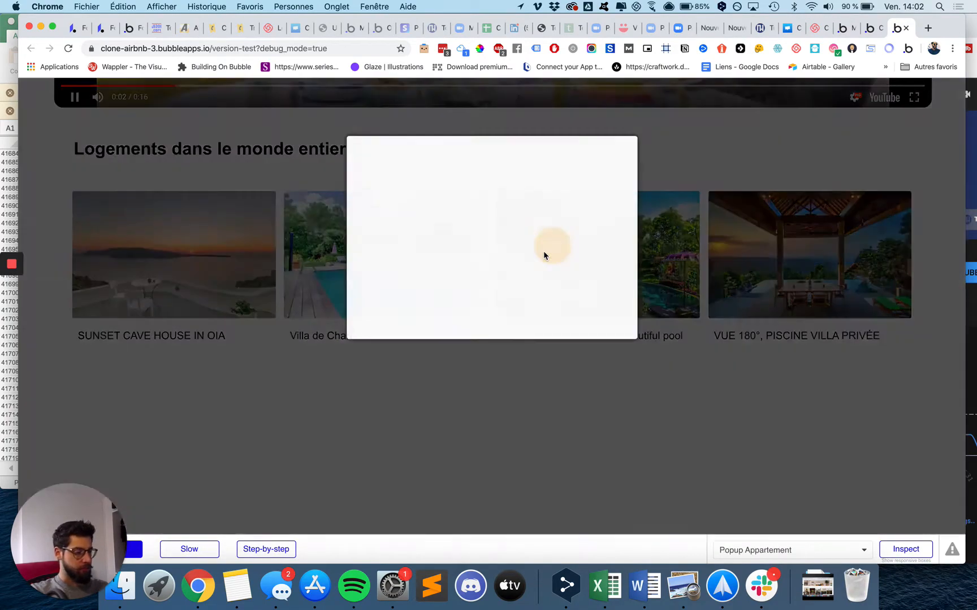
left_click(505, 423)
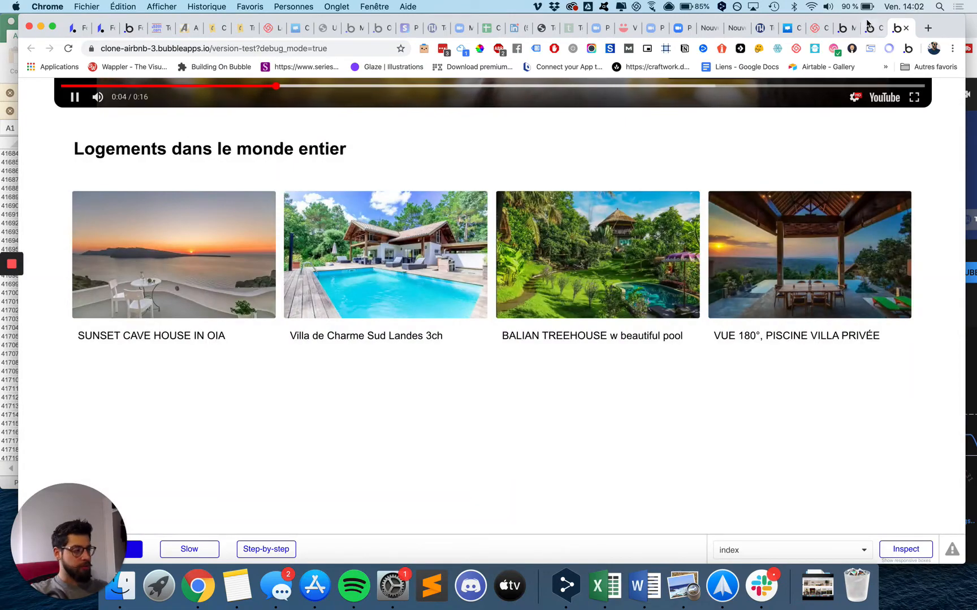
Compare the repeating group in the editor with the listing cards in the preview, ending back in the editor.
key("ctrl+shift+Tab")
scroll(466, 281, "down", 15)
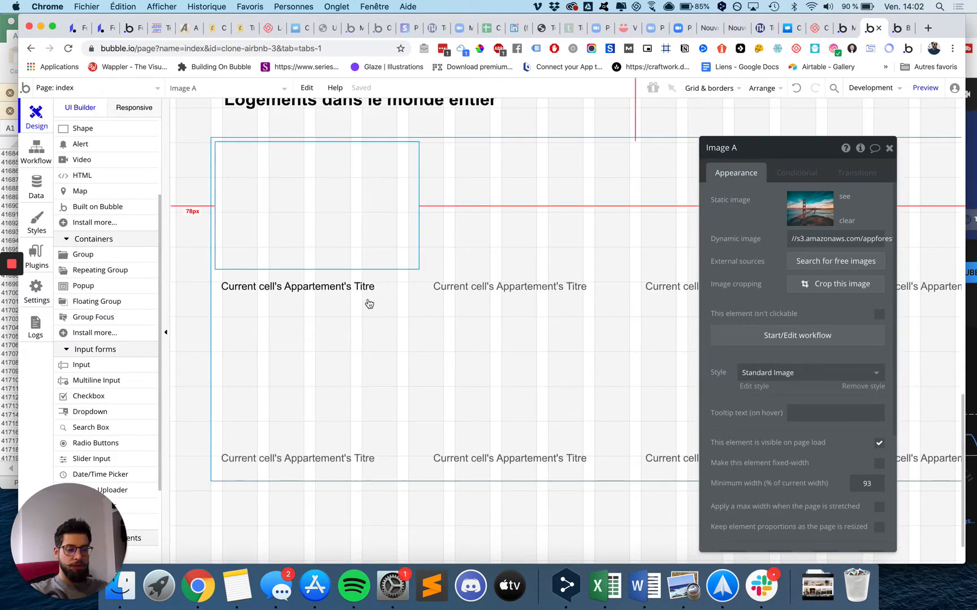
left_click(903, 30)
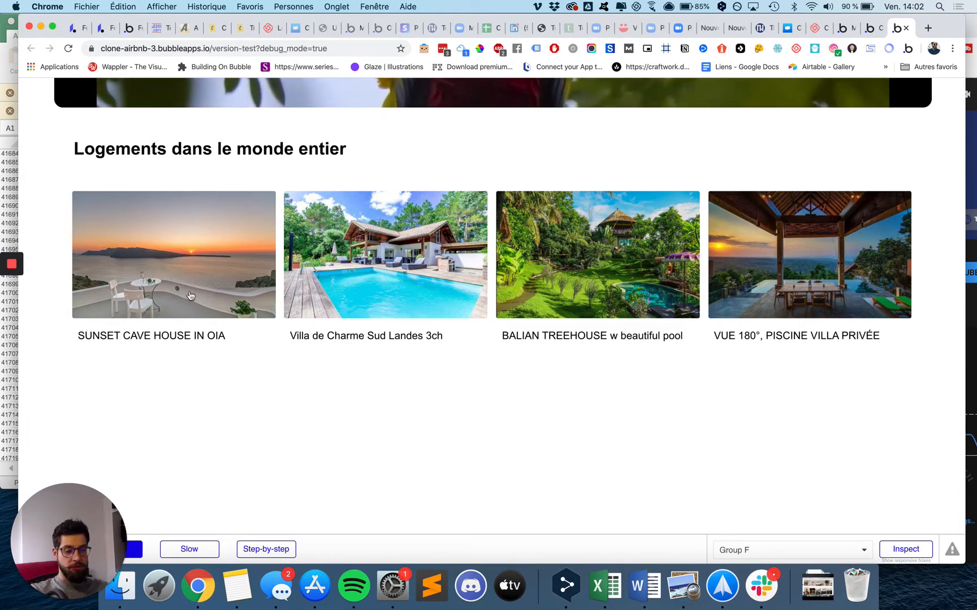
left_click(871, 30)
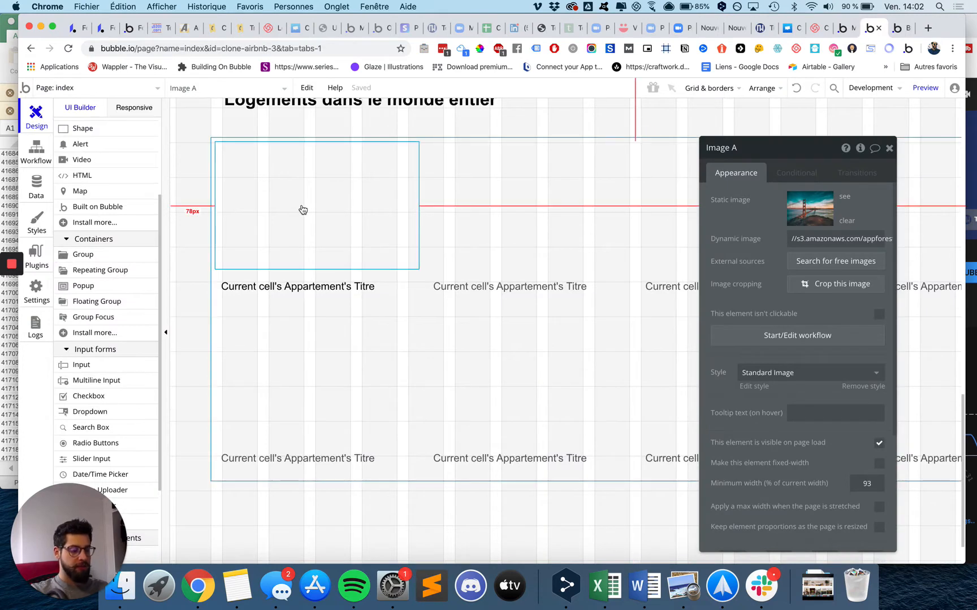
Open Popup Appartement on the page and enlarge it to about 610 by 633.
left_click(201, 89)
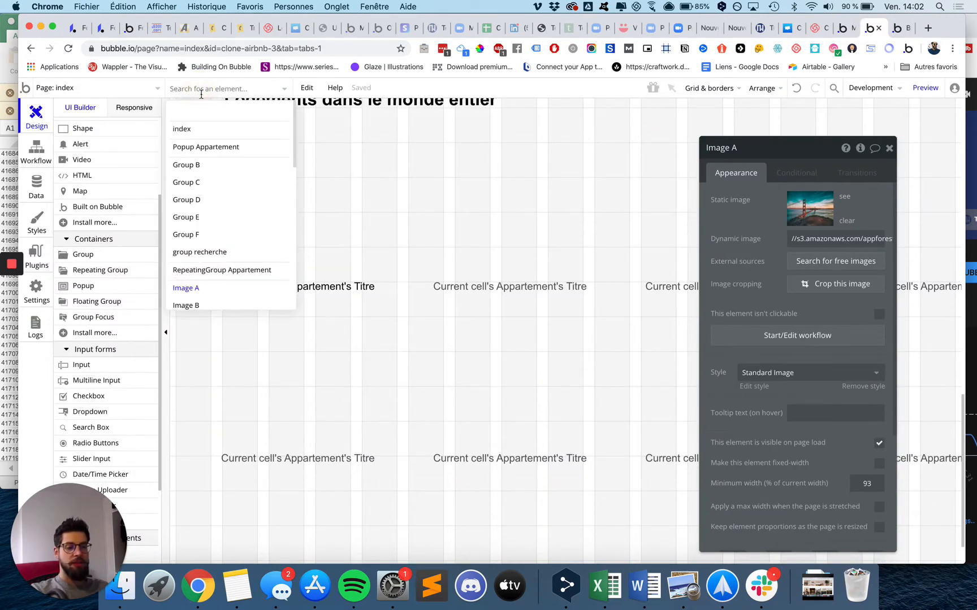
mouse_move(210, 146)
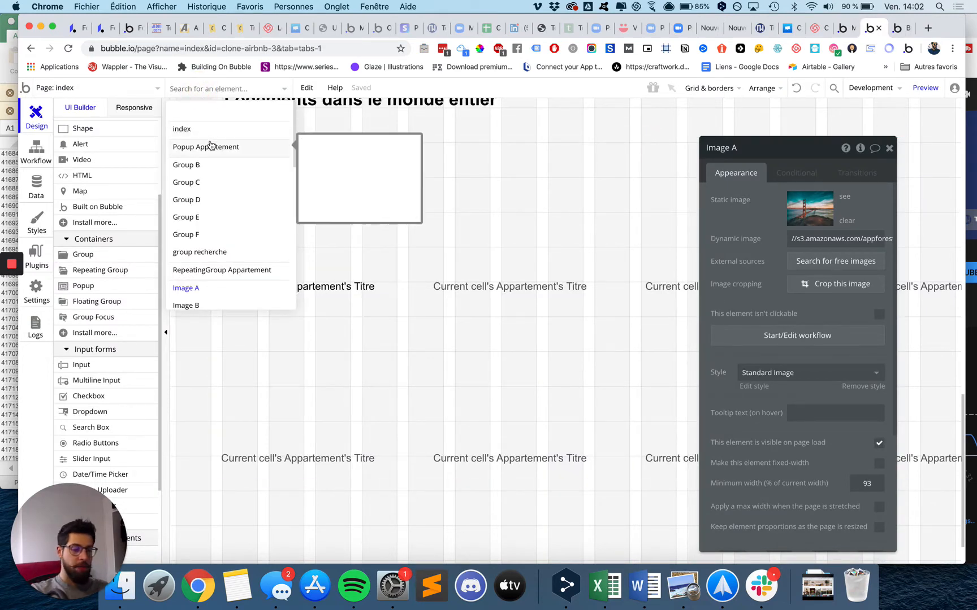
left_click(207, 148)
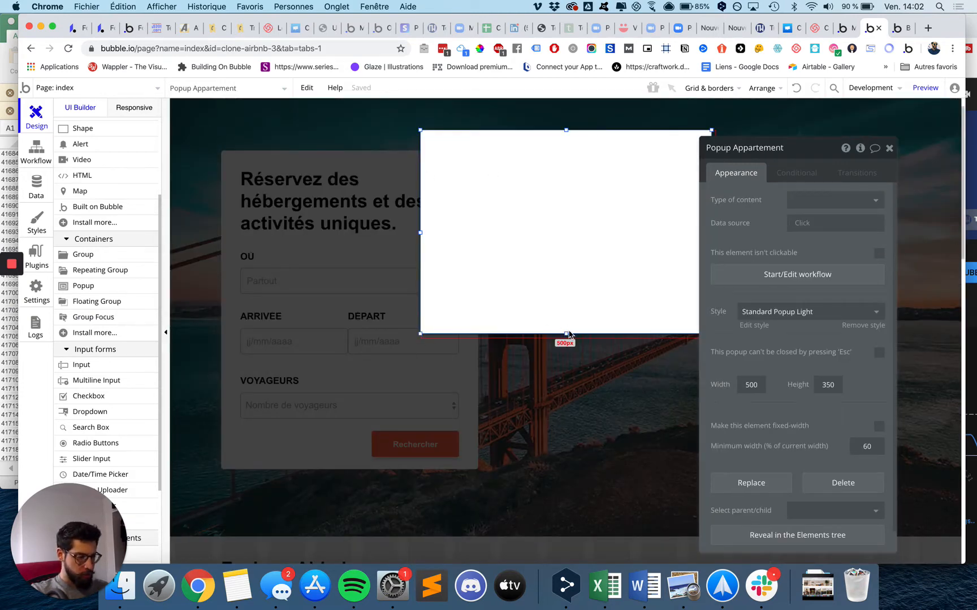
left_click_drag(566, 335, 503, 480)
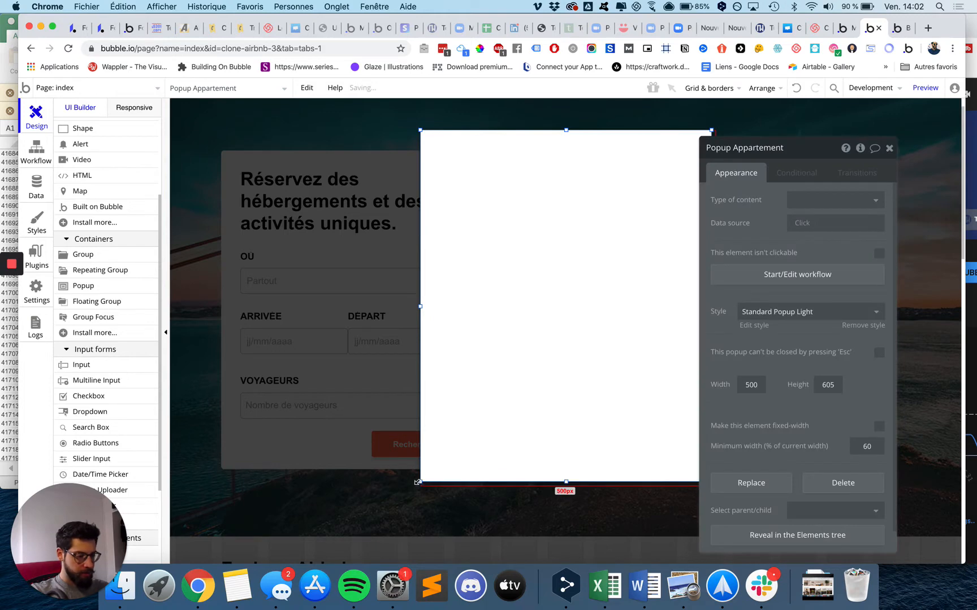
left_click_drag(417, 483, 351, 500)
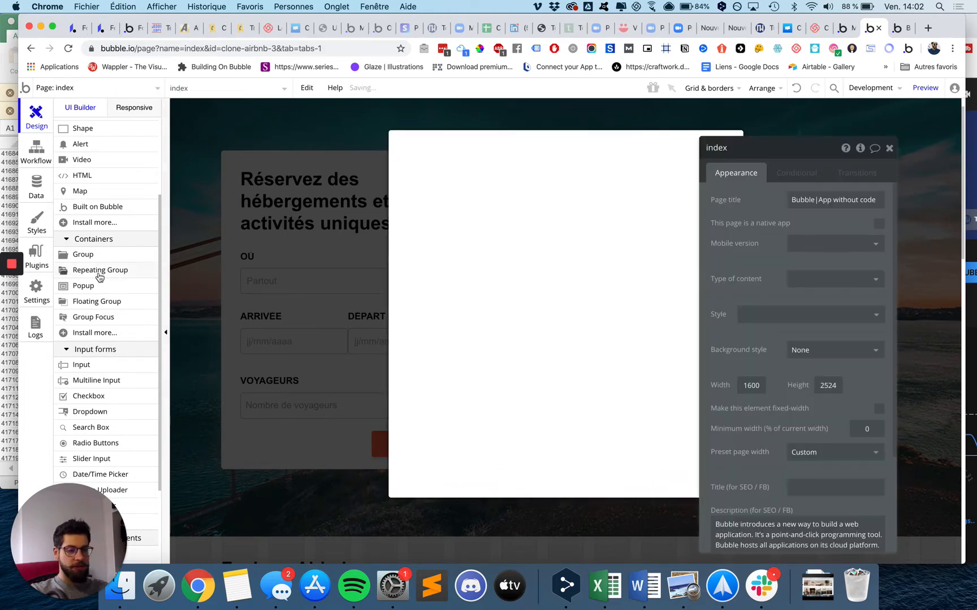
Draw a group about 547 by 263 in the upper part of the popup and detach its style.
left_click(93, 255)
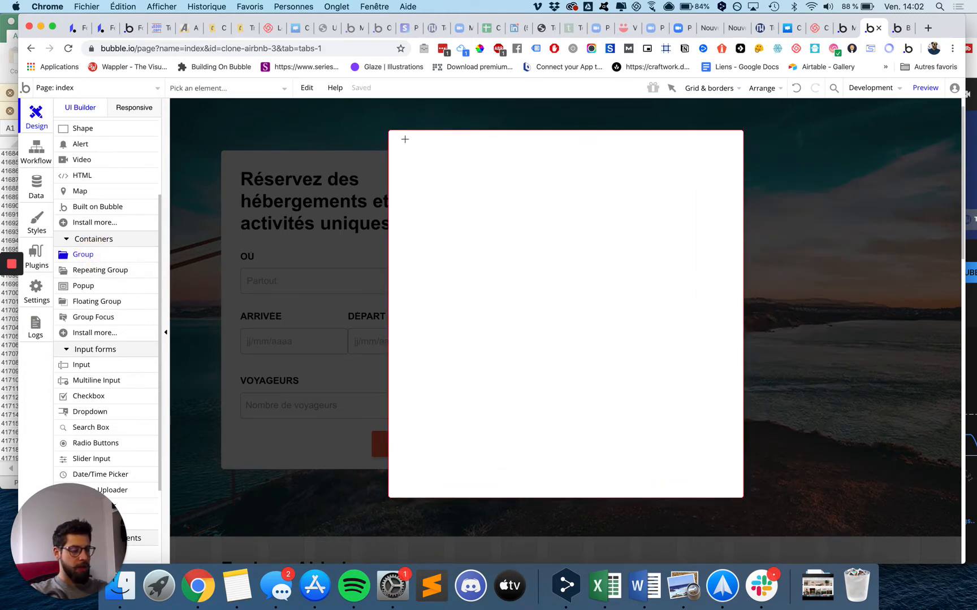
left_click_drag(404, 138, 714, 292)
left_click_drag(533, 212, 523, 211)
left_click(774, 308)
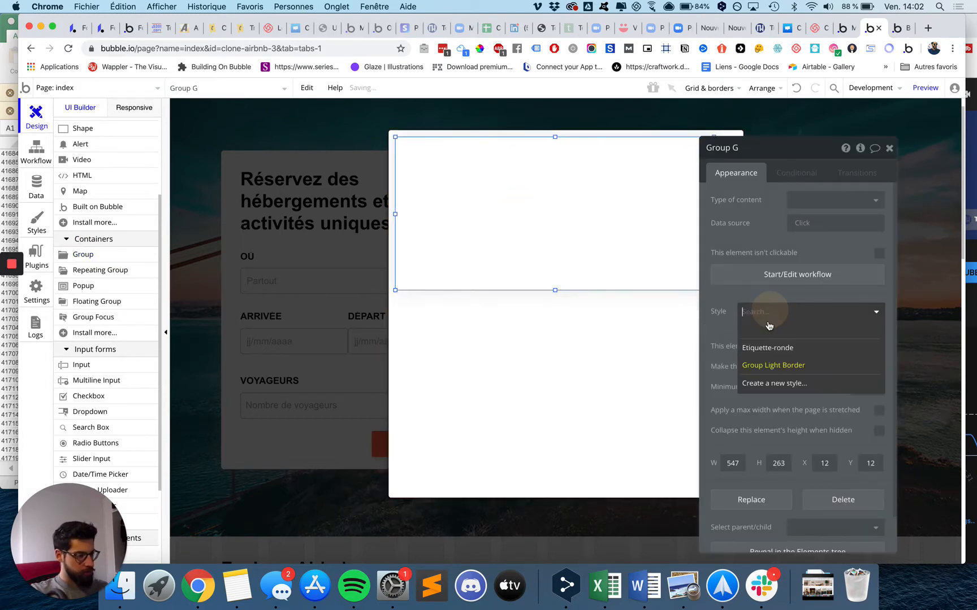
left_click(760, 340)
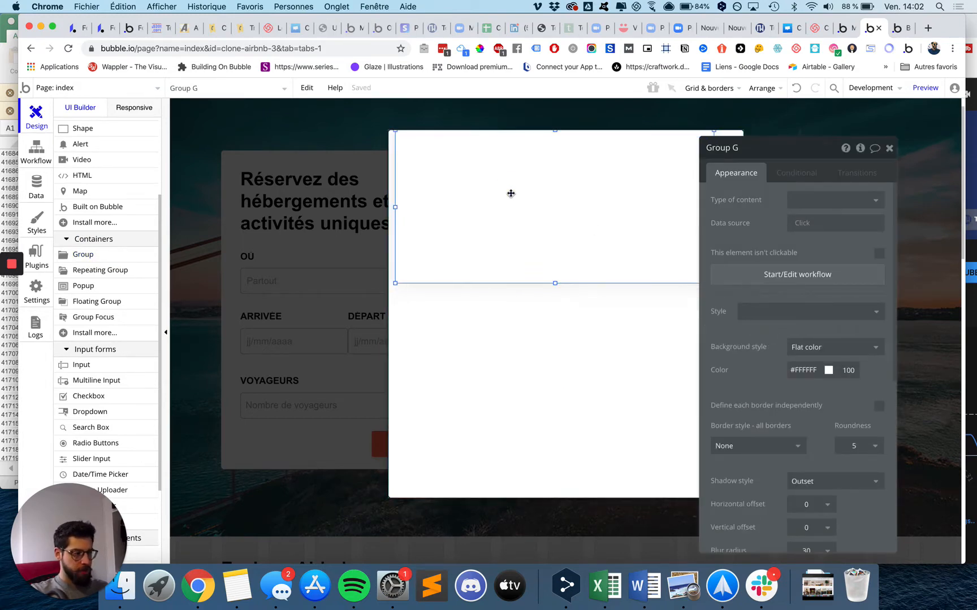
Move and stretch Group G to fill the popup's full width from its top edge, about 610 by 297.
left_click_drag(706, 283, 725, 301)
left_click_drag(584, 244, 635, 253)
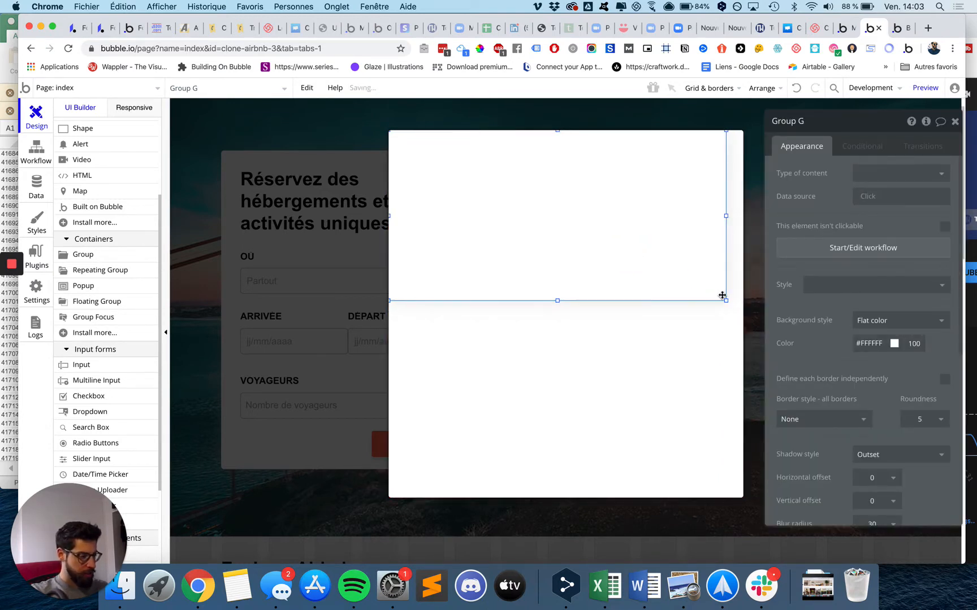
left_click_drag(726, 301, 749, 303)
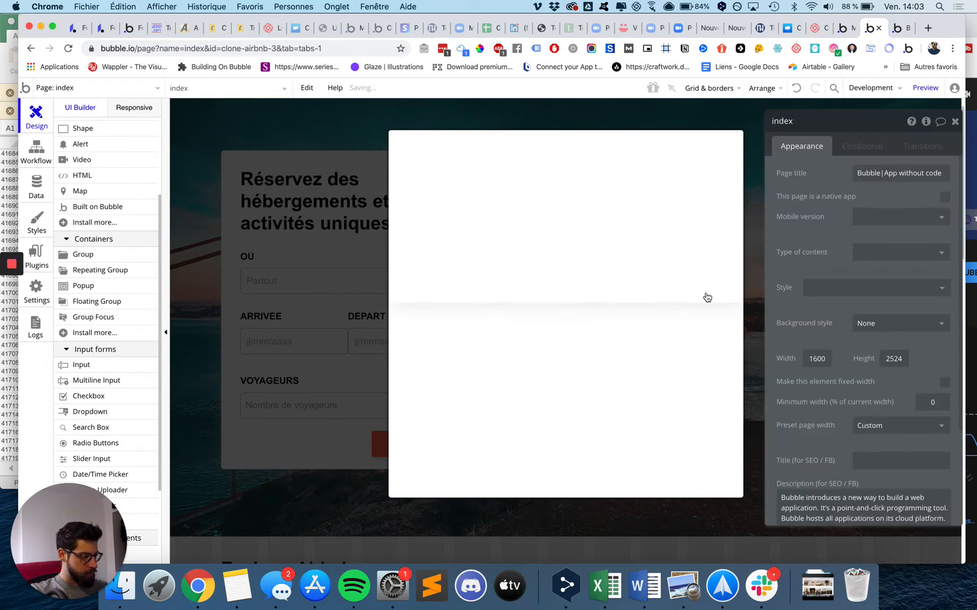
Remove Group G's shadow by setting its shadow style to None.
left_click(699, 288)
left_click(883, 286)
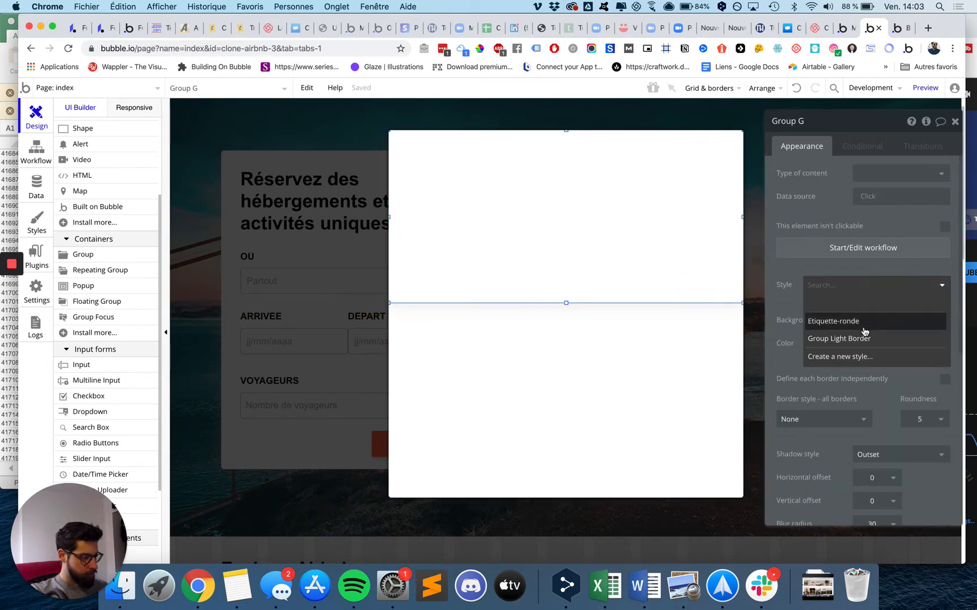
left_click(783, 273)
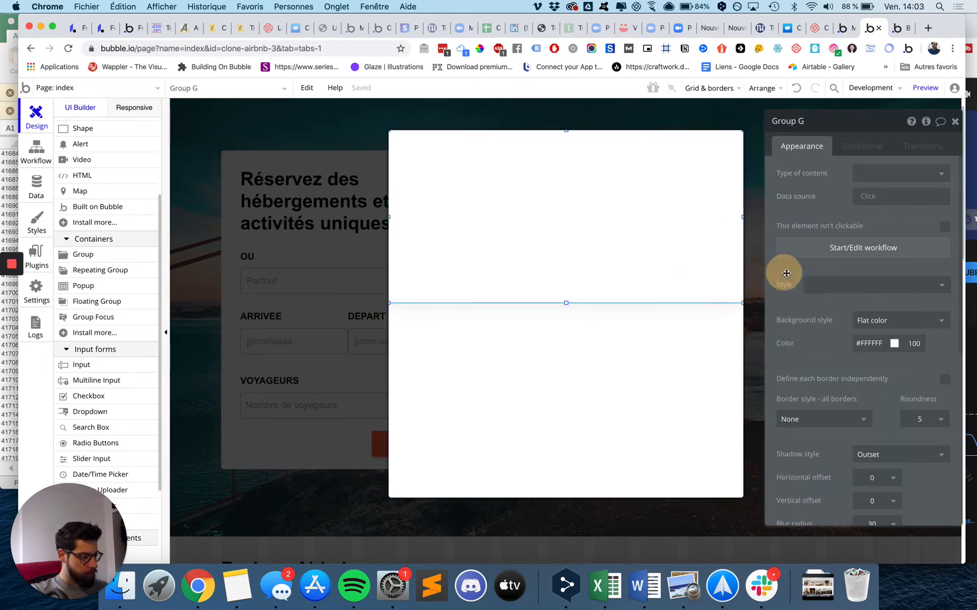
left_click(888, 328)
left_click(883, 321)
scroll(876, 339, "down", 5)
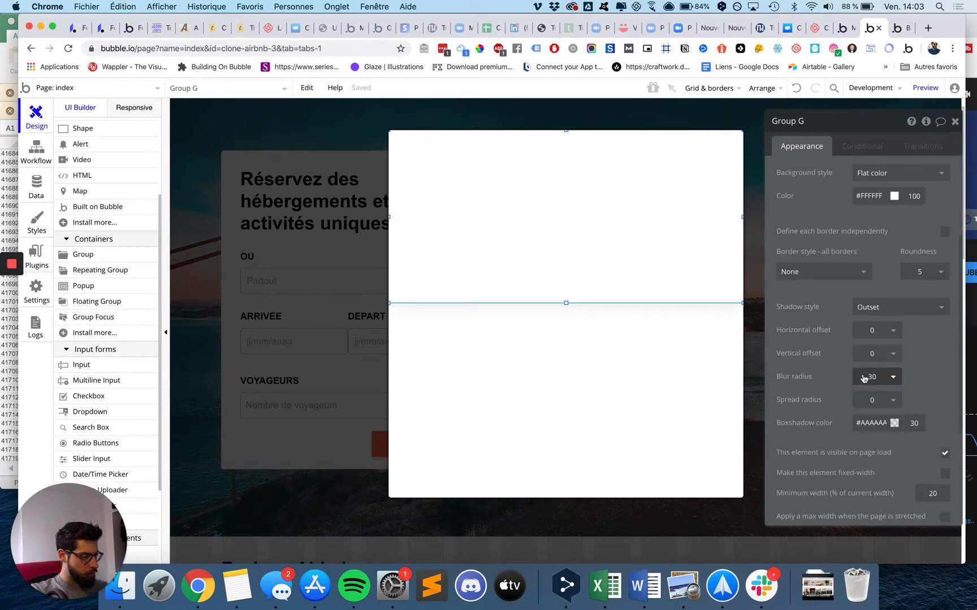
left_click(889, 309)
left_click(873, 327)
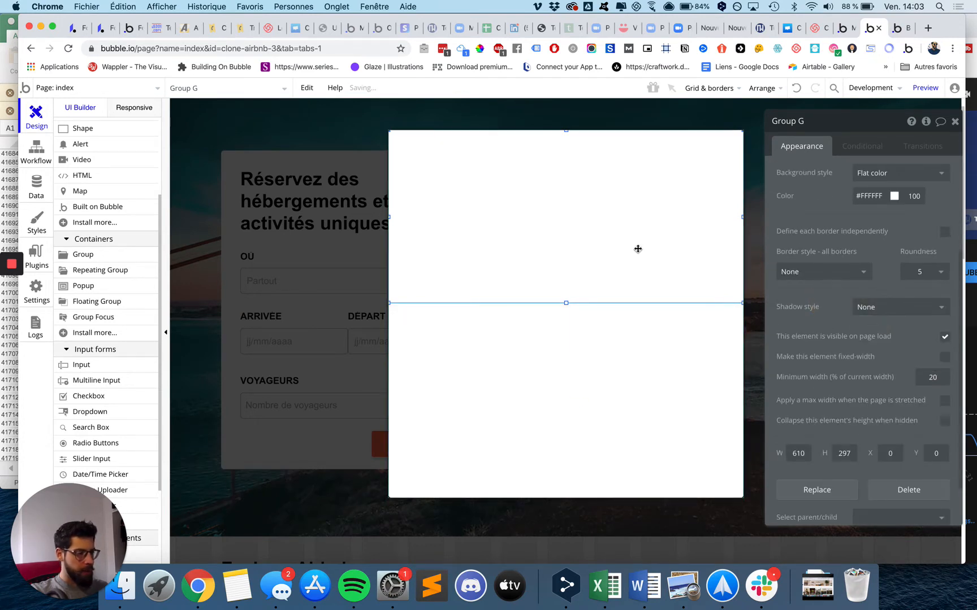
Change Group G's background style to Image and set its dynamic image to Parent group's Thing.
scroll(796, 287, "up", 5)
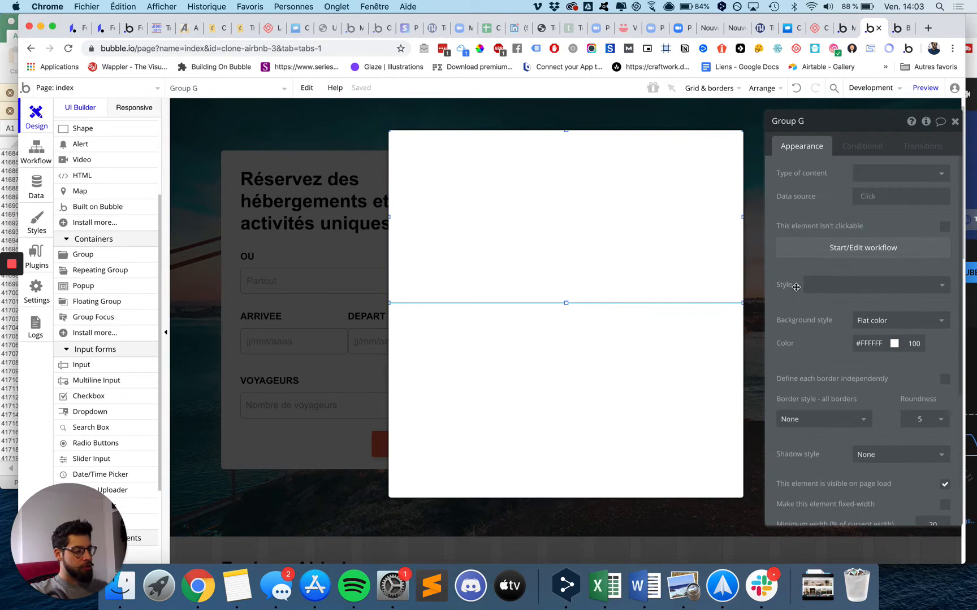
left_click(875, 320)
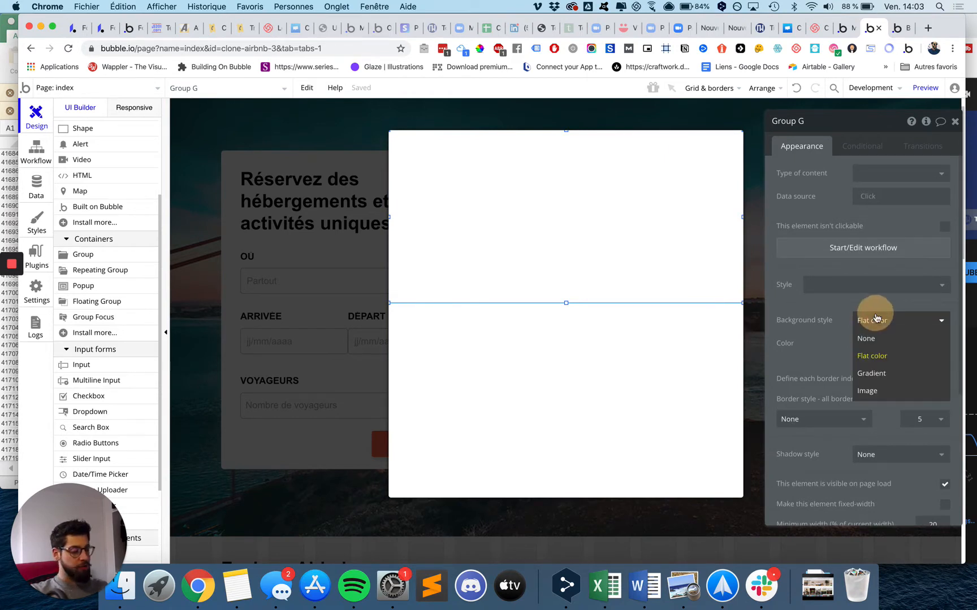
left_click(868, 390)
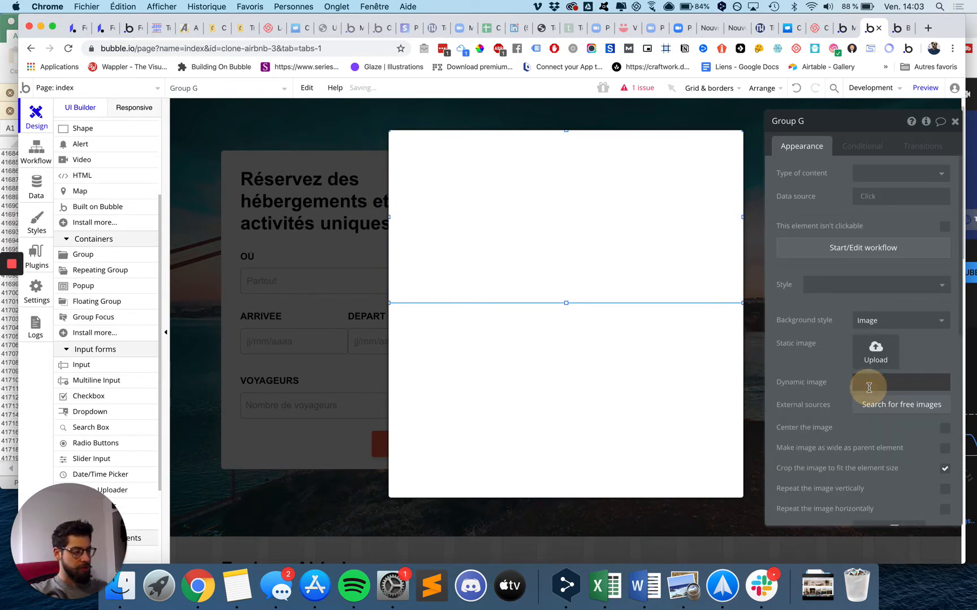
left_click(867, 384)
left_click(740, 377)
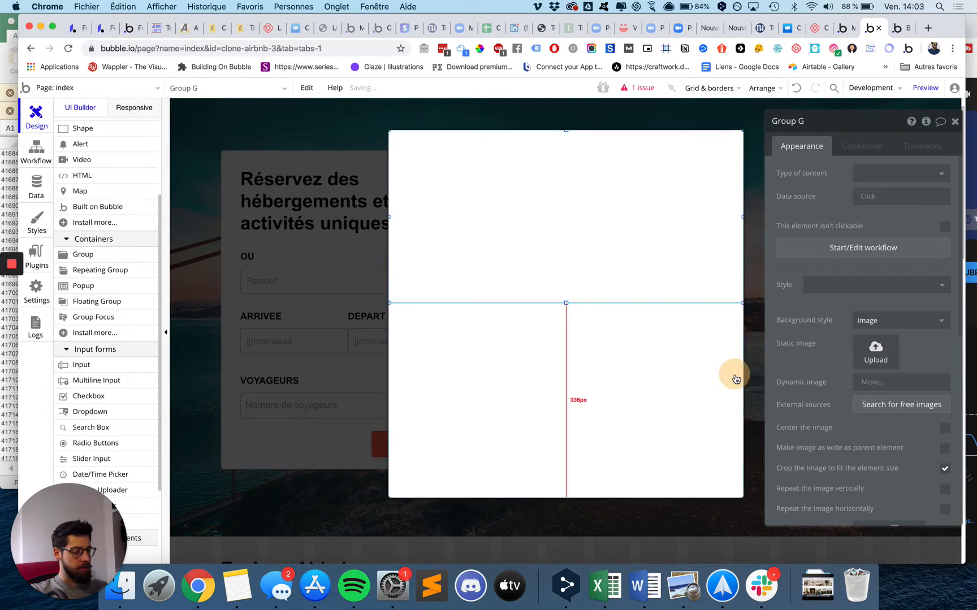
left_click(753, 386)
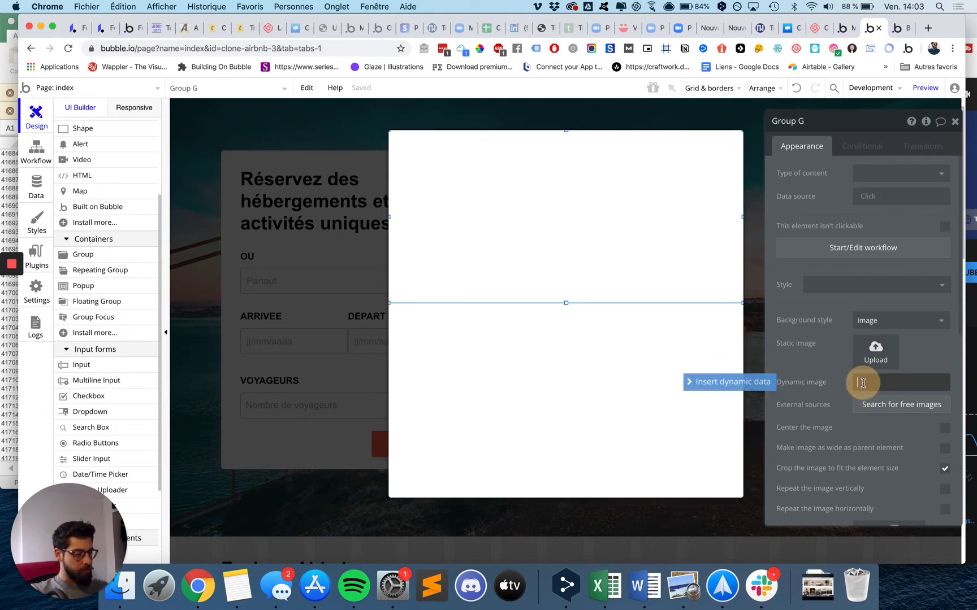
left_click(761, 385)
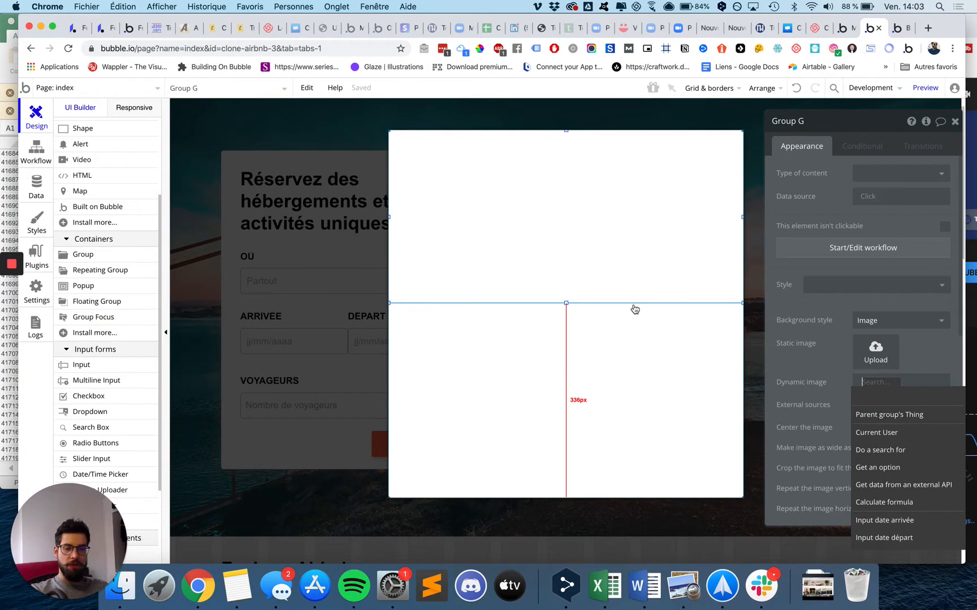
left_click(897, 418)
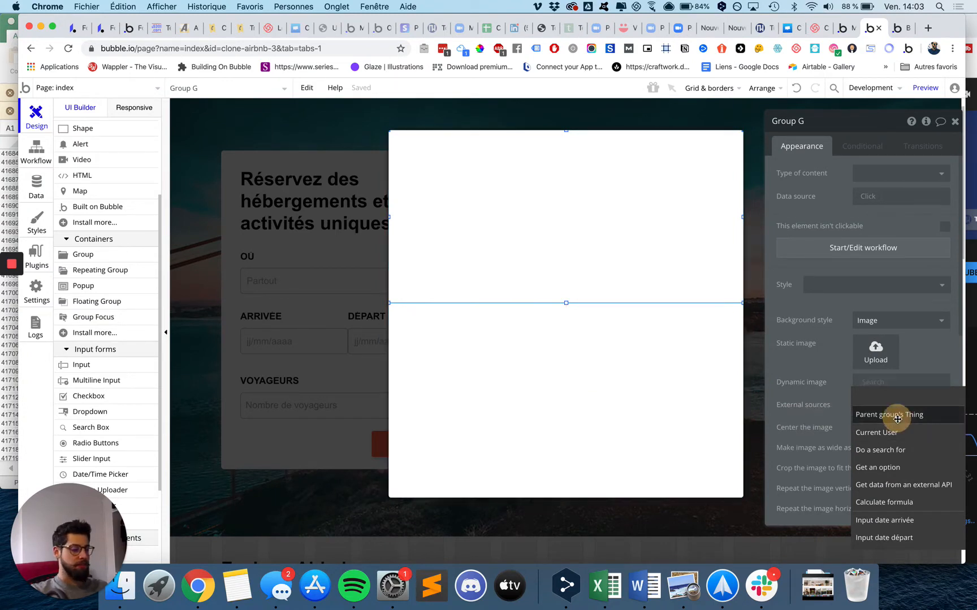
left_click(801, 367)
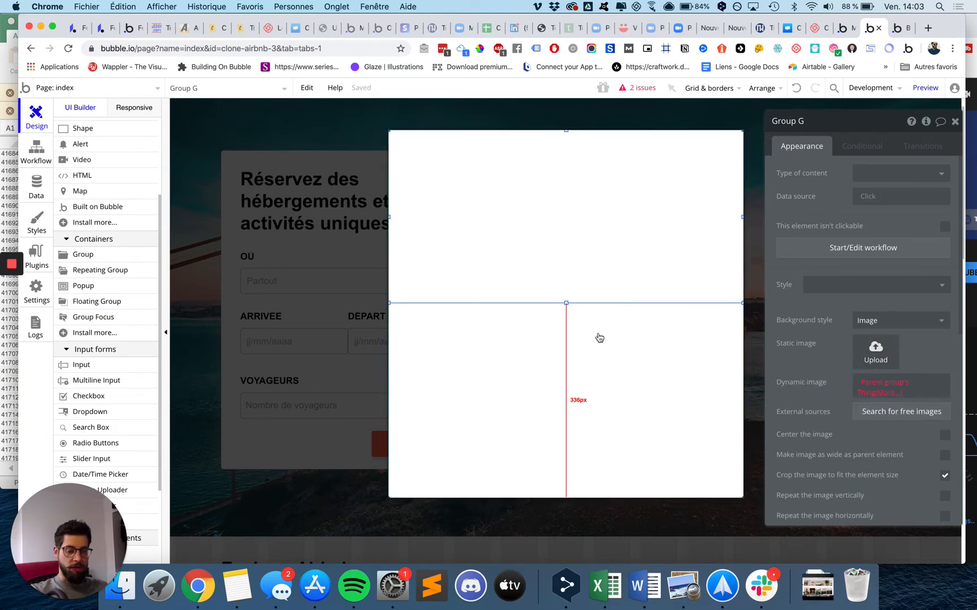
Set Popup Appartement's type of content to Appartement, leaving the data source empty.
left_click(585, 346)
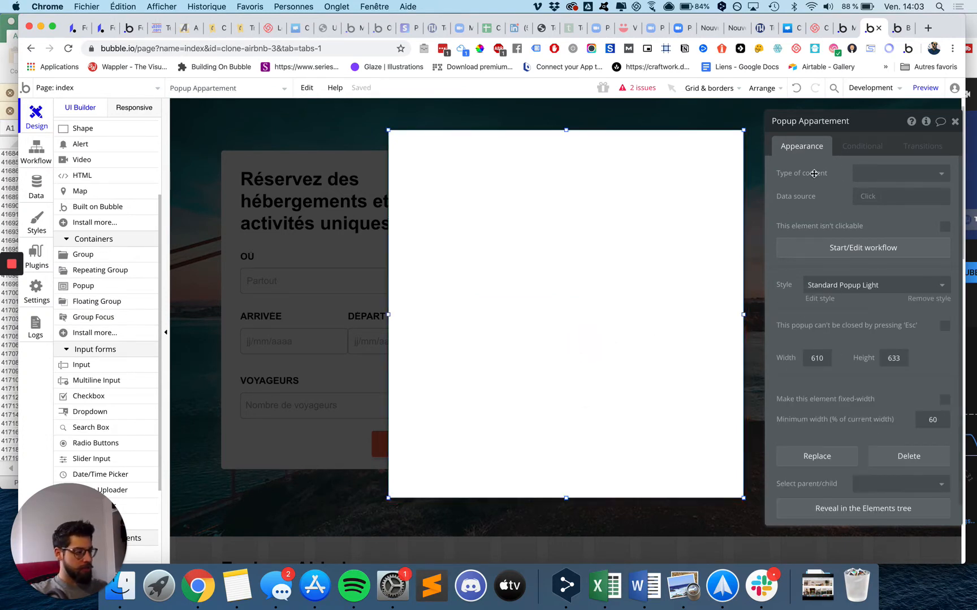
left_click(877, 174)
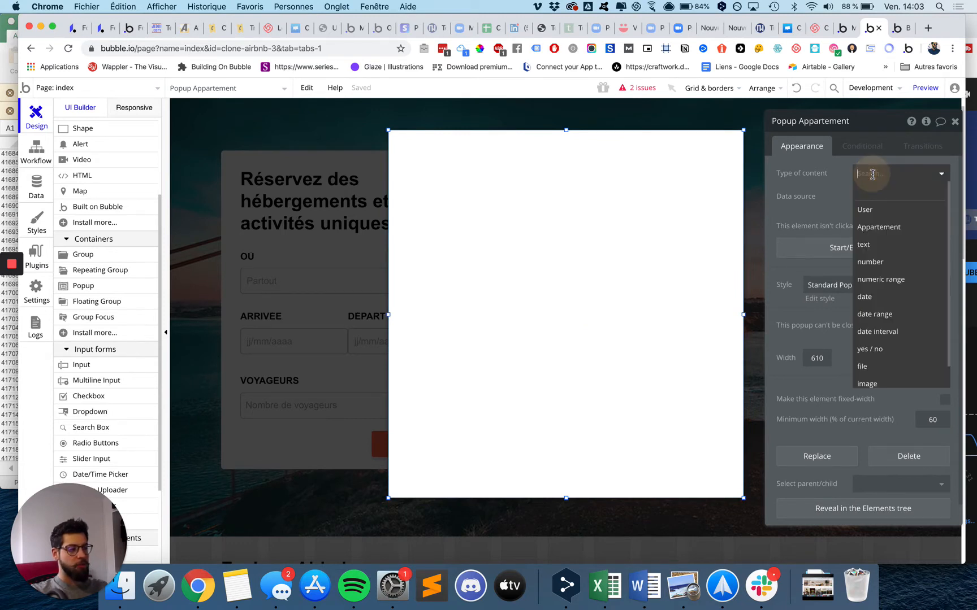
left_click(879, 227)
left_click(874, 196)
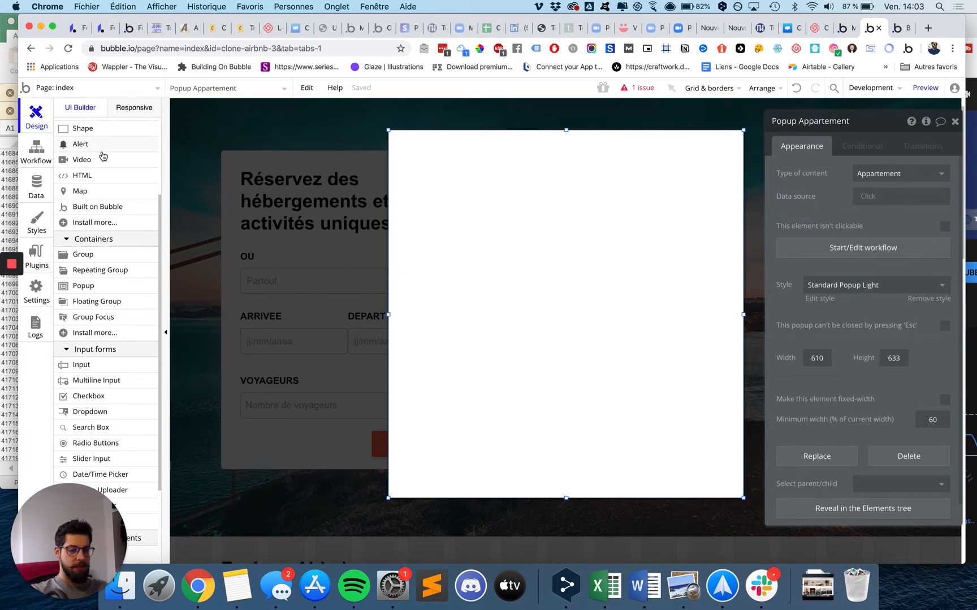
Add a Display data action after Show Popup Appartement in the workflow for clicking Group F.
left_click(35, 151)
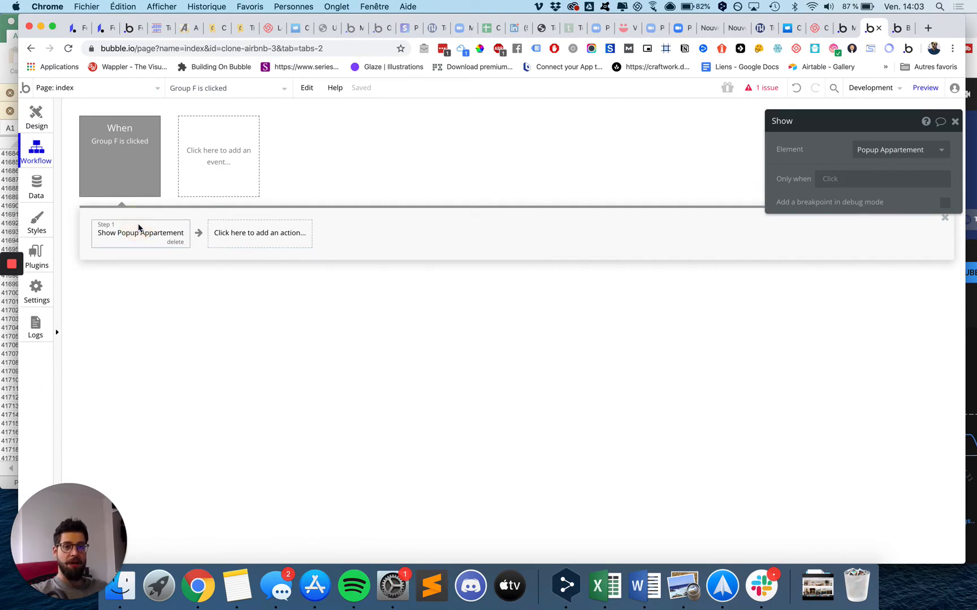
left_click(242, 238)
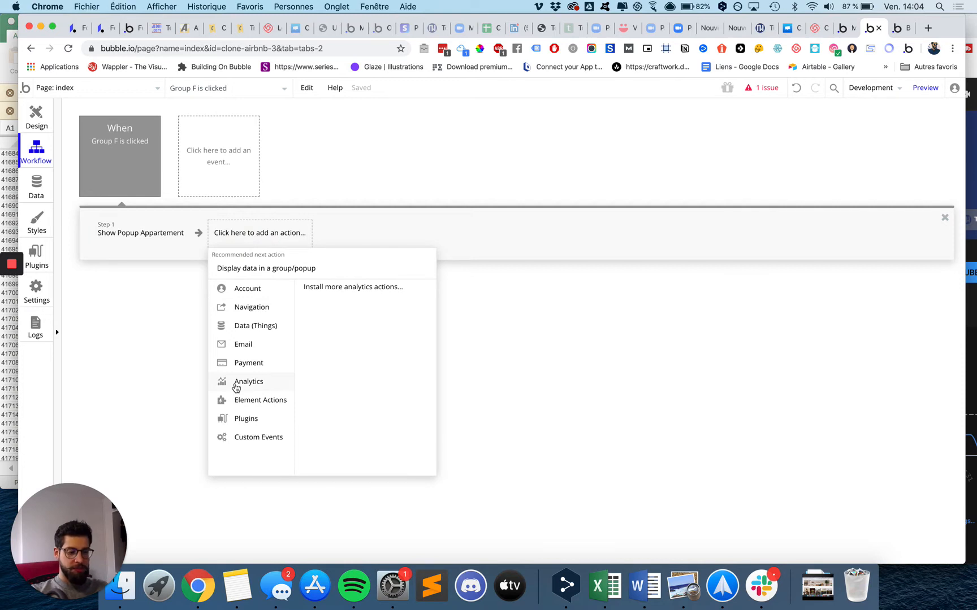
mouse_move(249, 404)
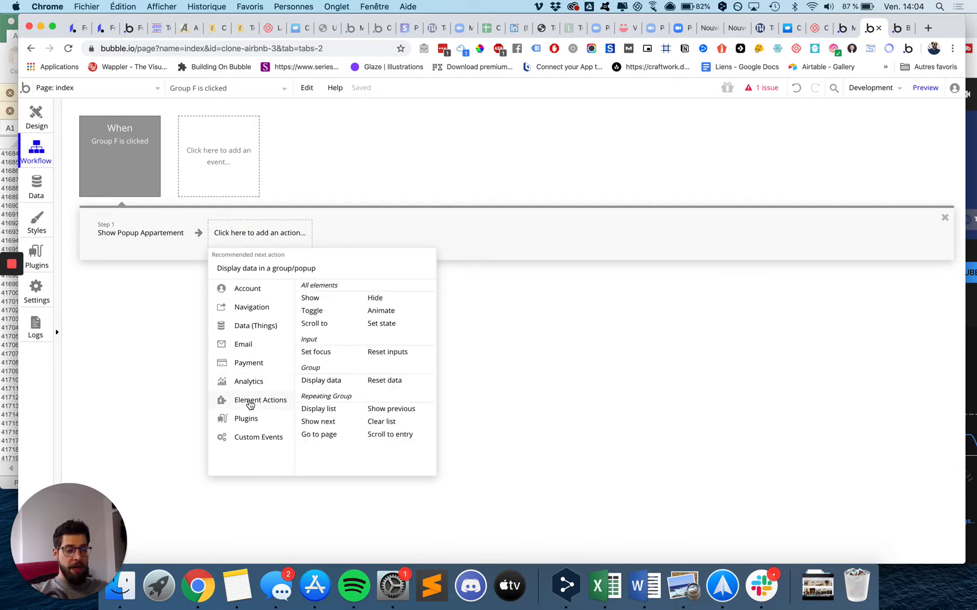
mouse_move(264, 333)
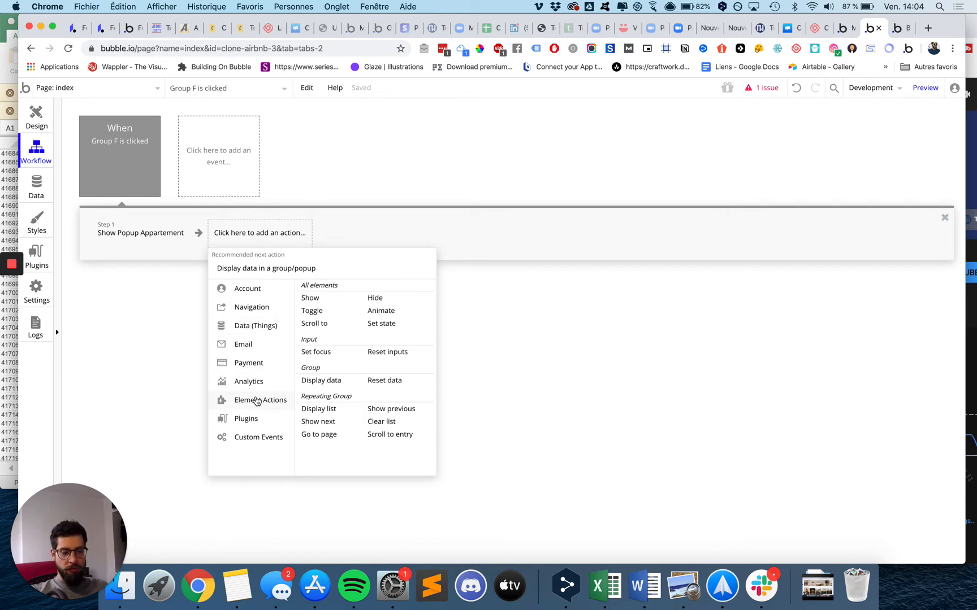
left_click(333, 382)
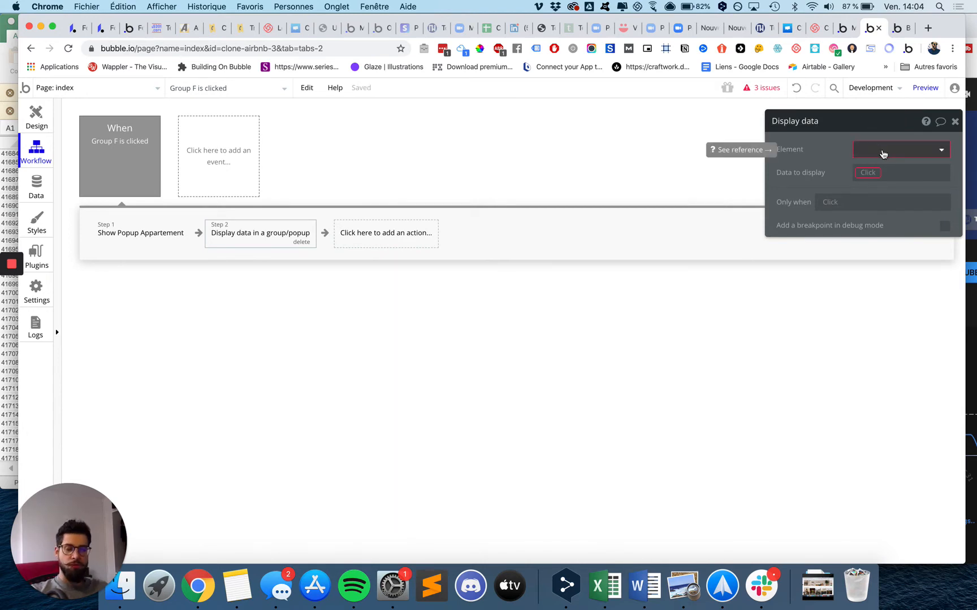
Make the Display data action send Current cell's Appartement to Popup Appartement, and reopen the Show action's settings.
left_click(883, 153)
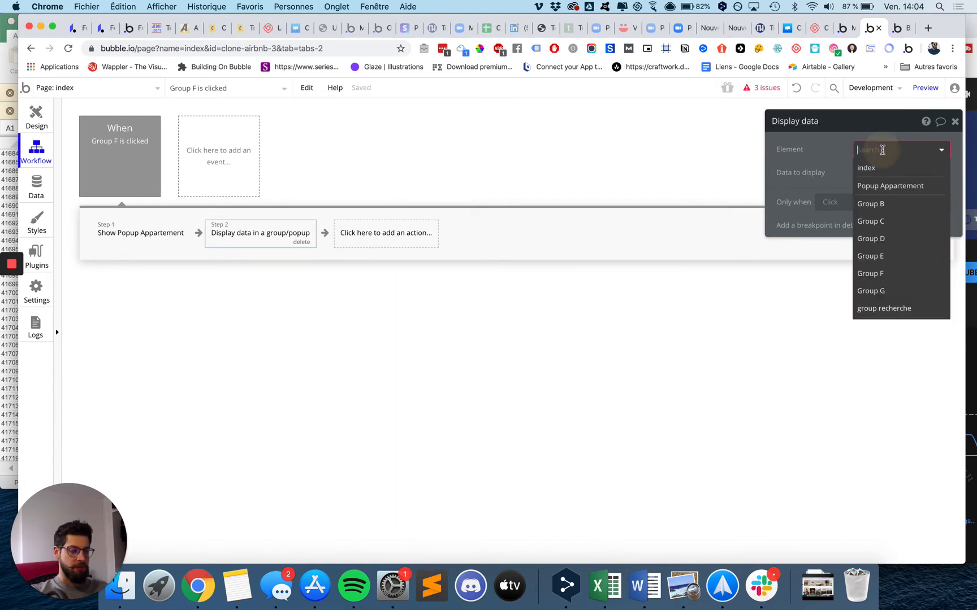
left_click(876, 186)
left_click(872, 174)
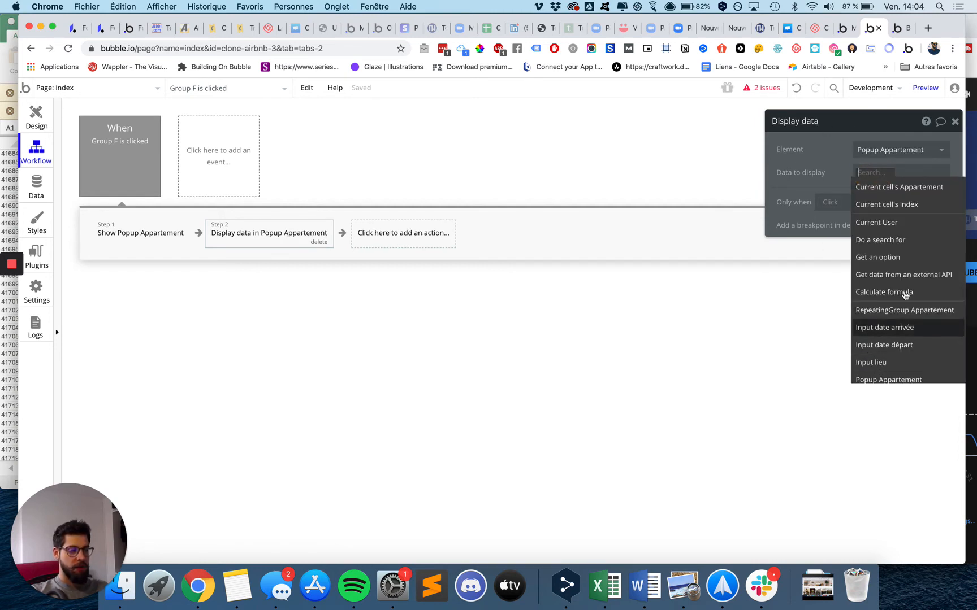
left_click(914, 189)
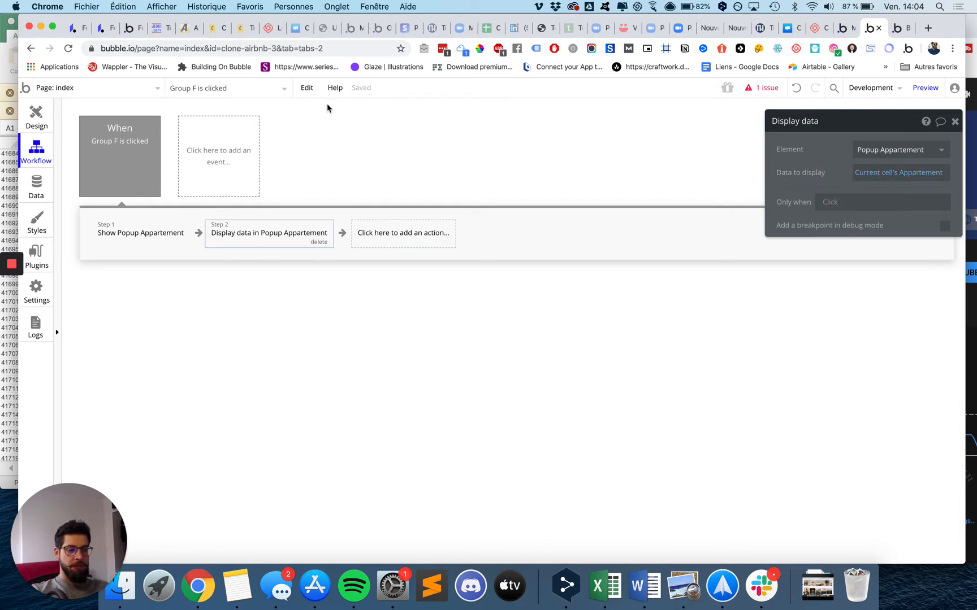
left_click(127, 232)
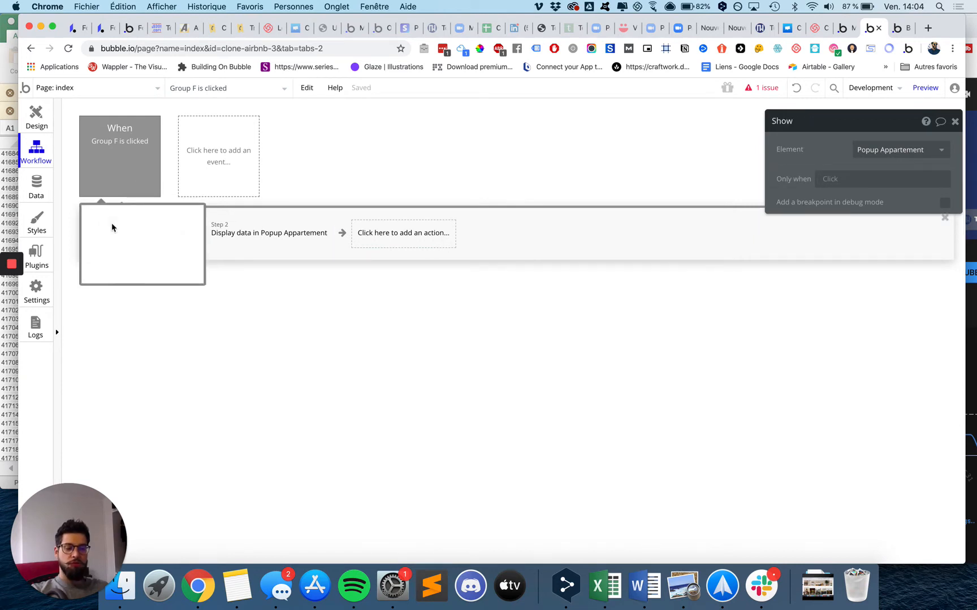
mouse_move(129, 233)
left_mouse_down()
mouse_move(115, 171)
mouse_move(127, 226)
left_mouse_up()
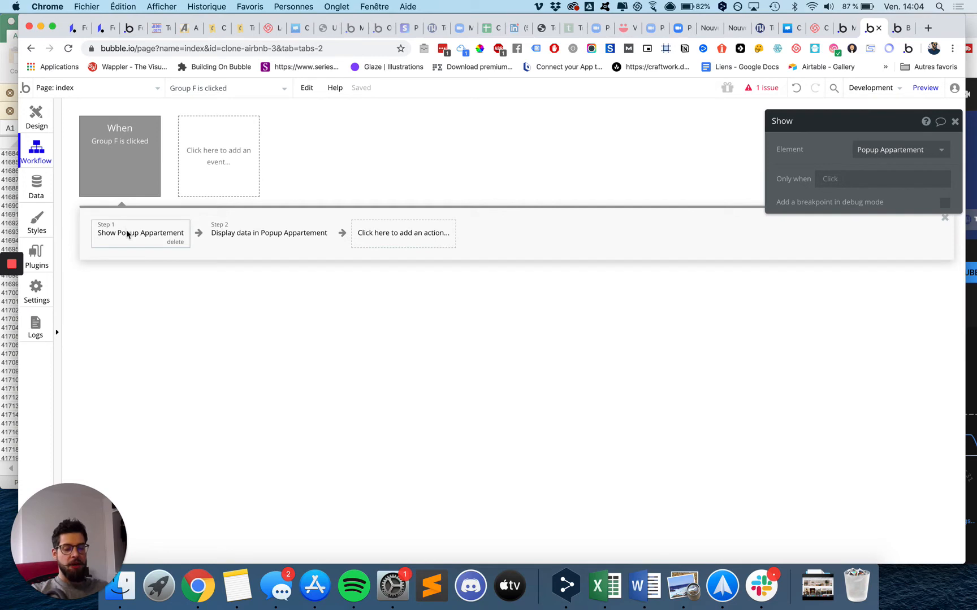
Review the Display data action, Popup Appartement's content type and data source, and Group G's dynamic image expression.
left_click(257, 235)
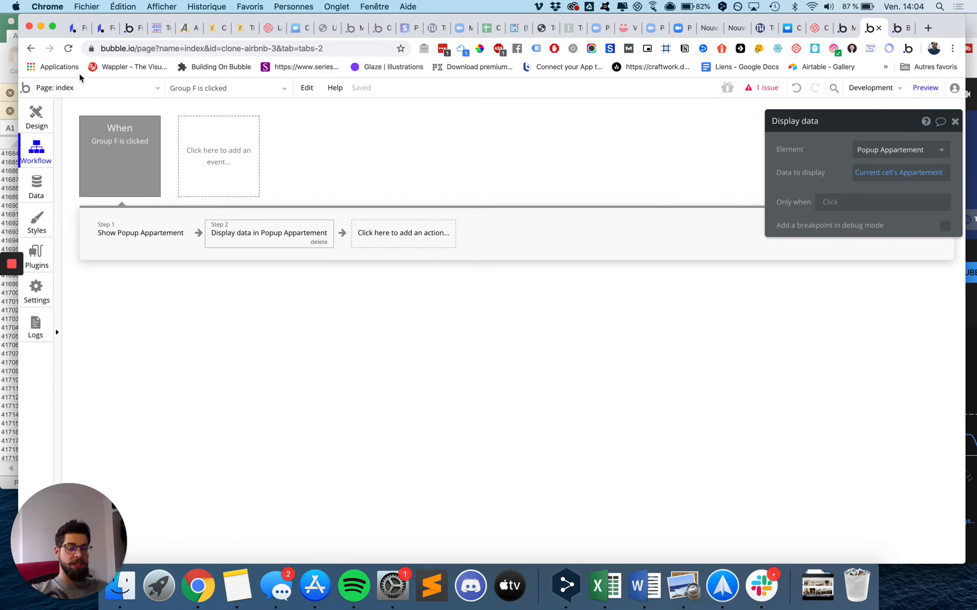
left_click(36, 116)
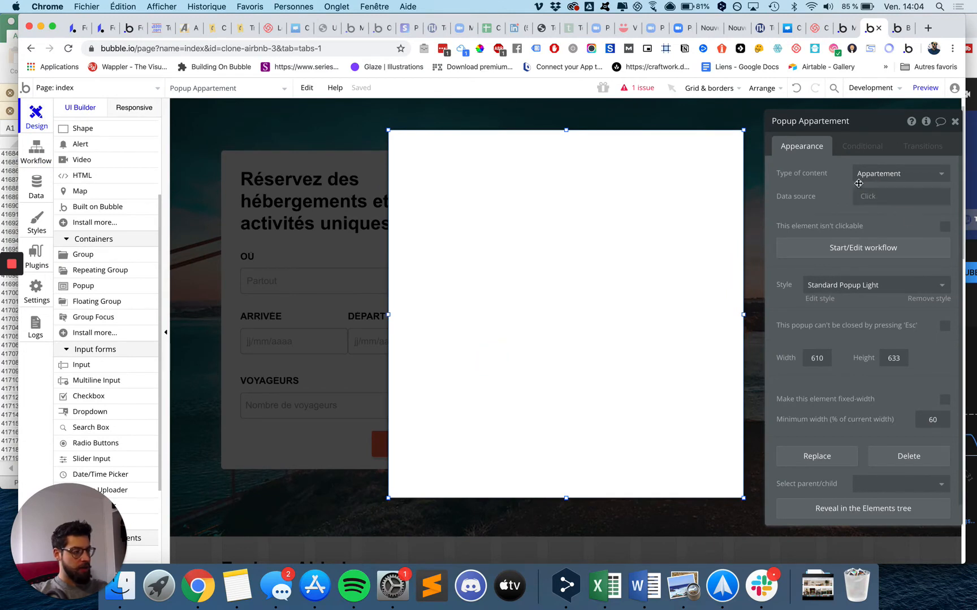
left_click(873, 195)
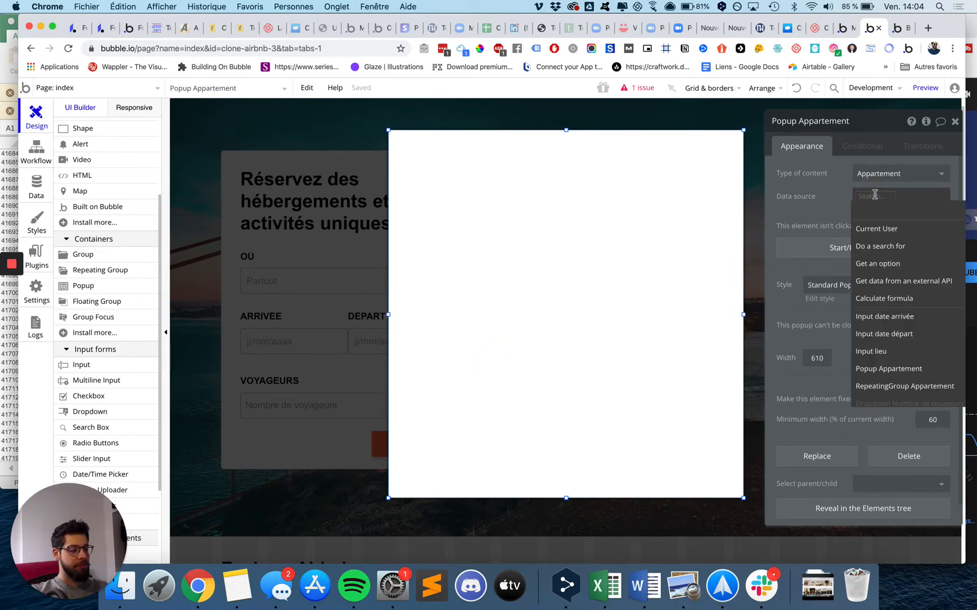
left_click(816, 202)
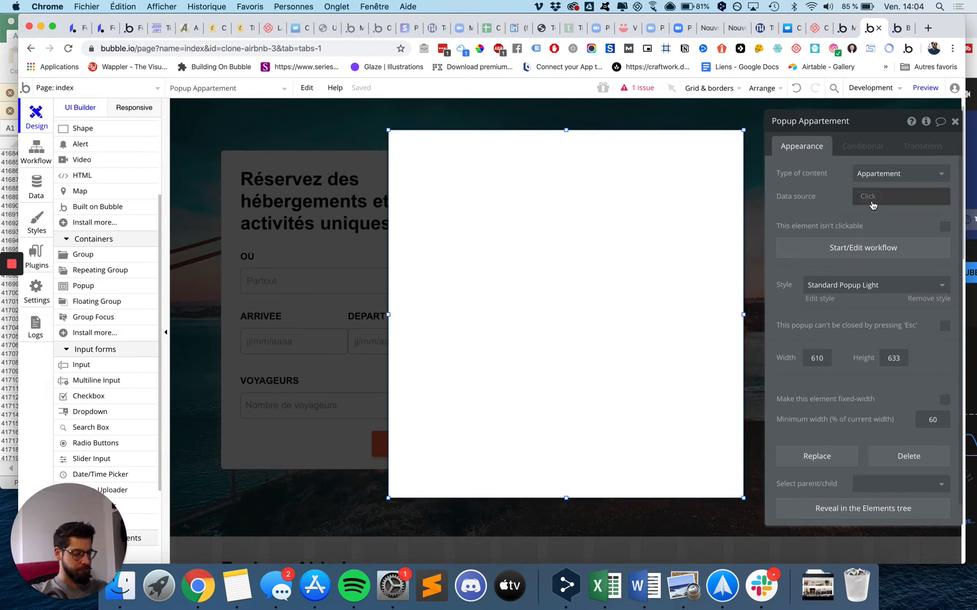
left_click(603, 224)
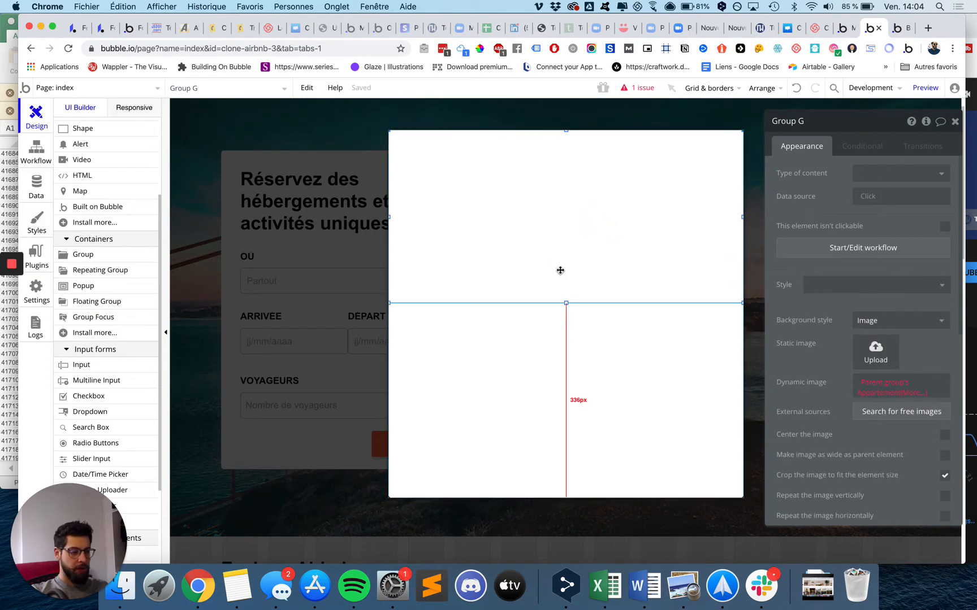
left_click(886, 387)
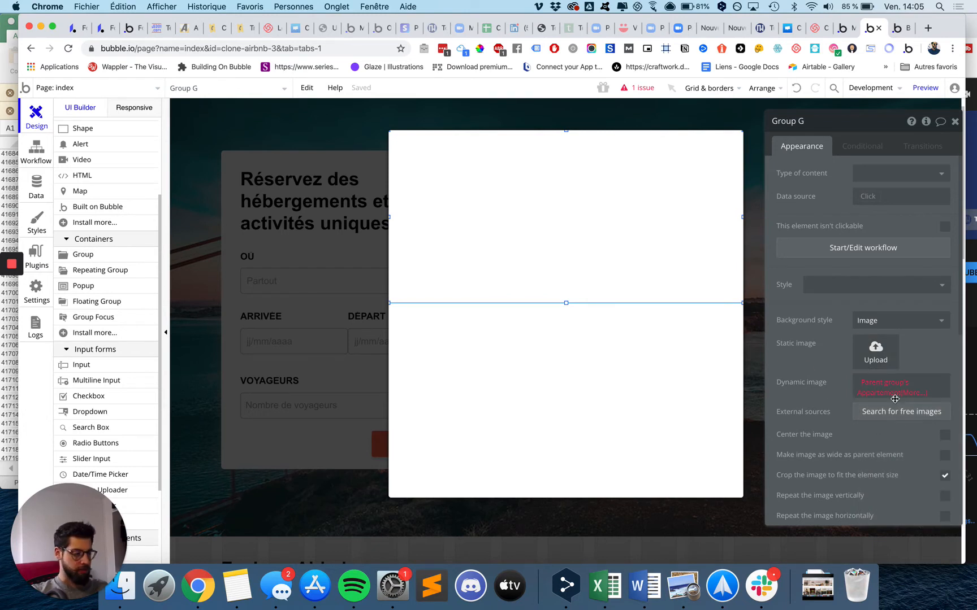
left_click(629, 347)
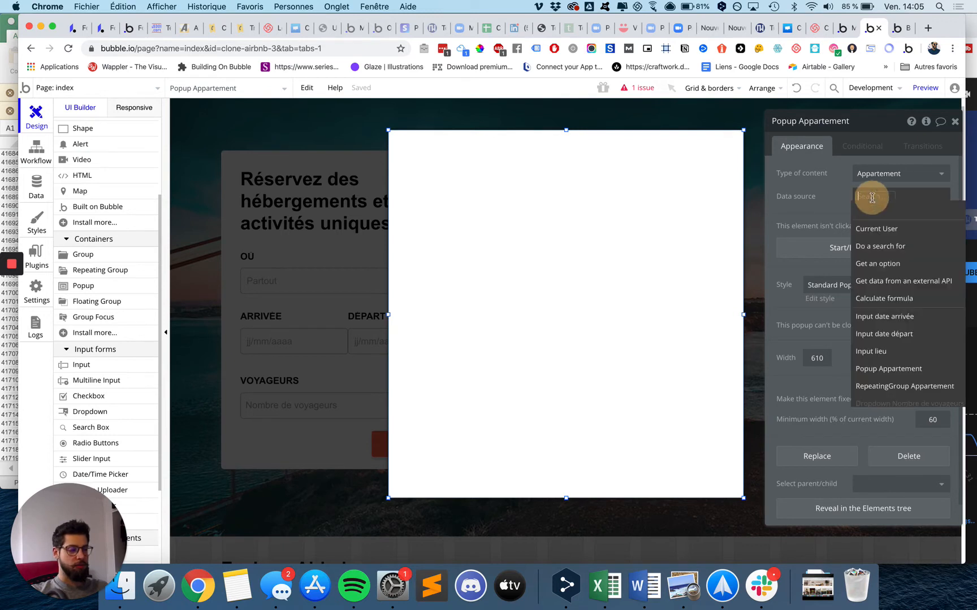
left_click(880, 203)
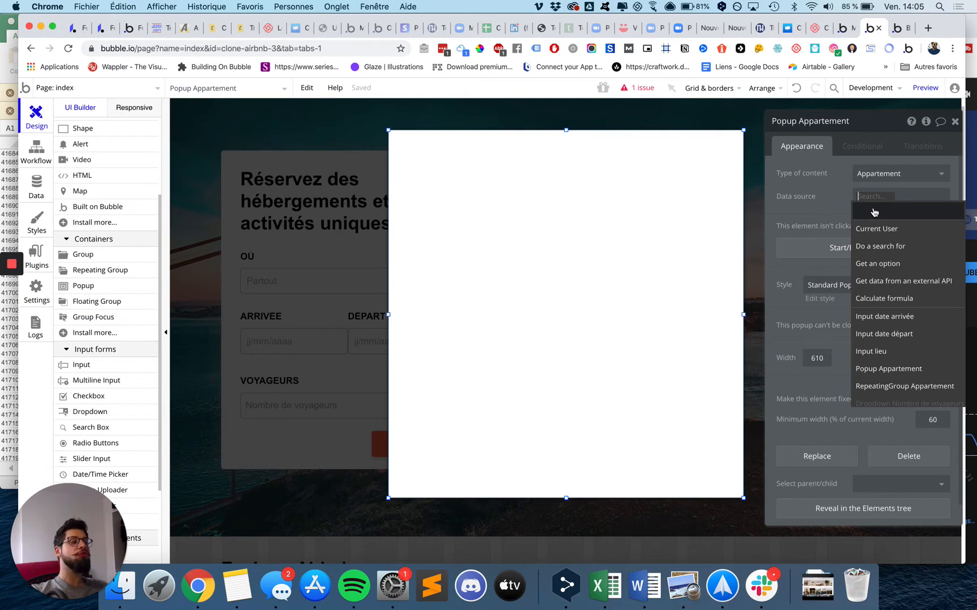
left_click(547, 219)
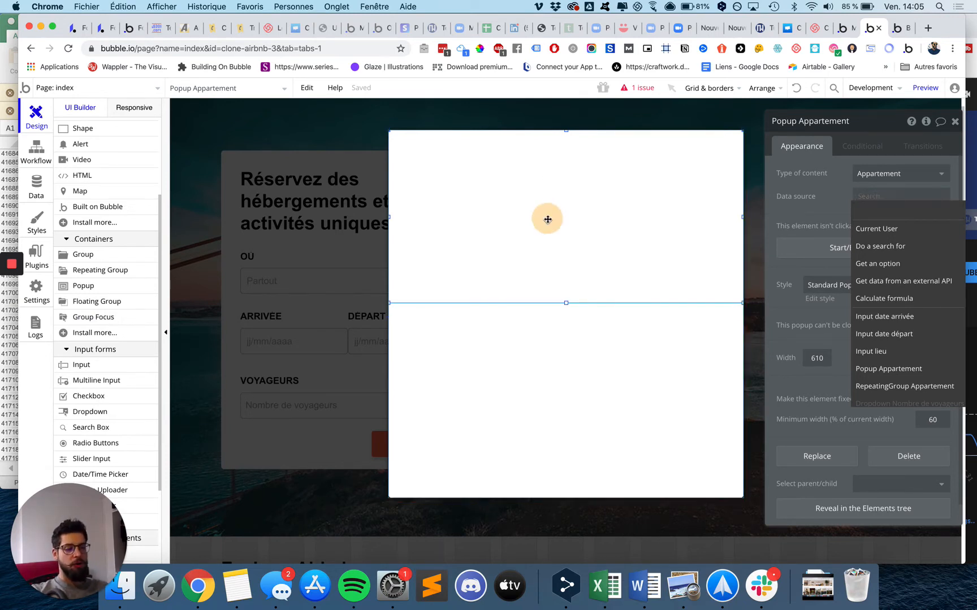
left_click(543, 337)
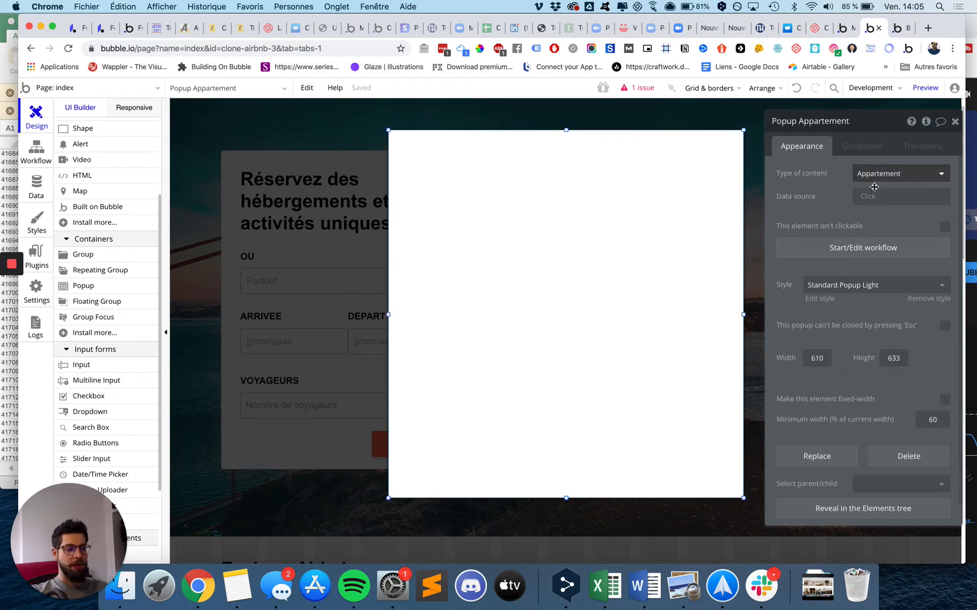
Complete Group G's dynamic image expression as Parent group's Appartement's Image.
left_click(606, 214)
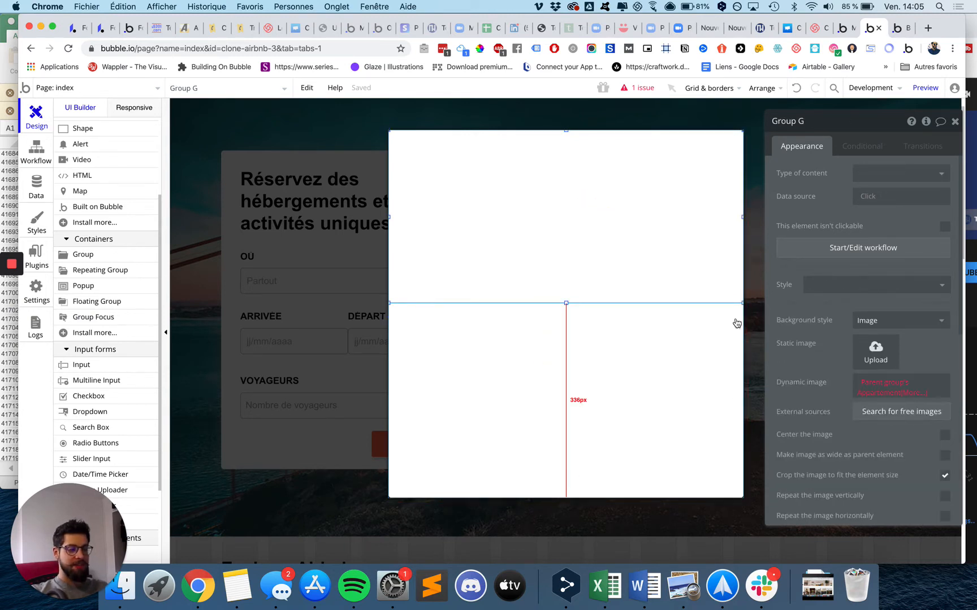
left_click(891, 394)
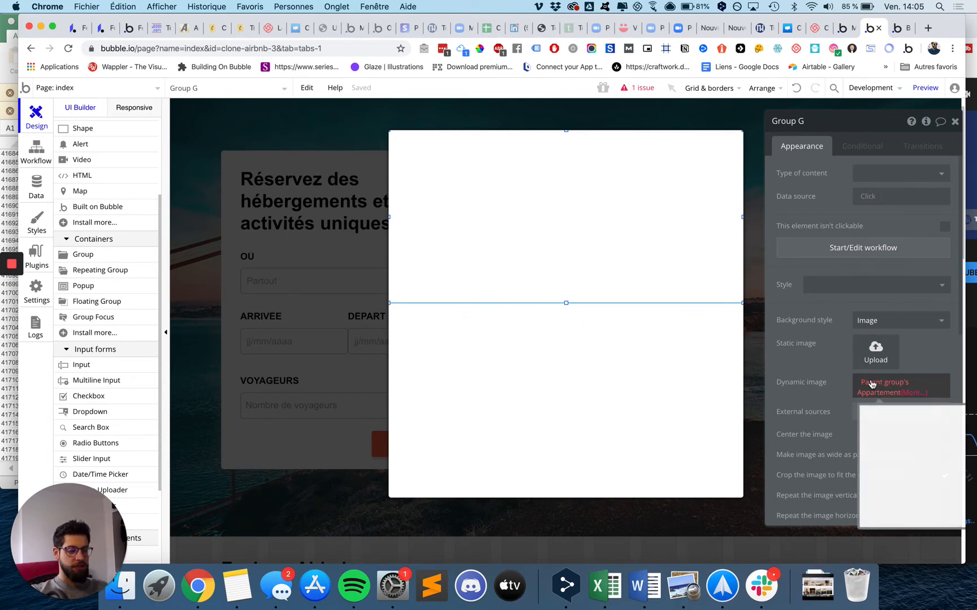
left_click(881, 390)
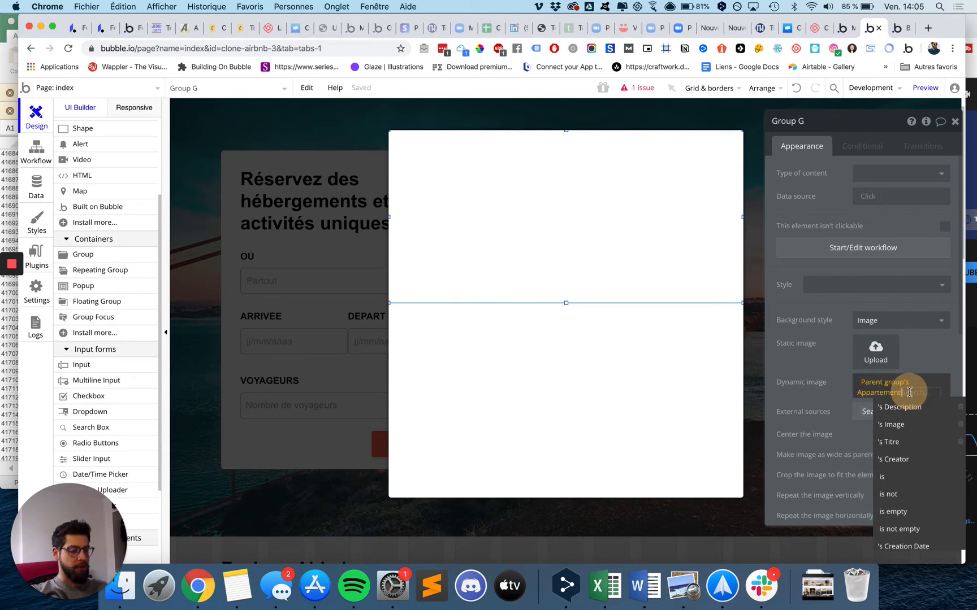
left_click(902, 425)
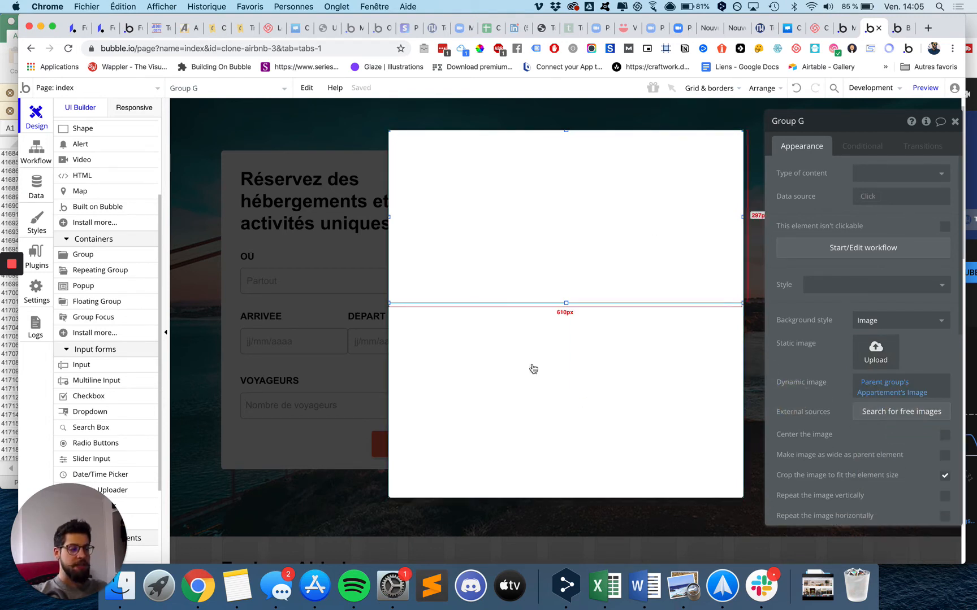
Test the popup in the app preview by opening and closing it for several listings under Logements dans le monde entier.
left_click(897, 28)
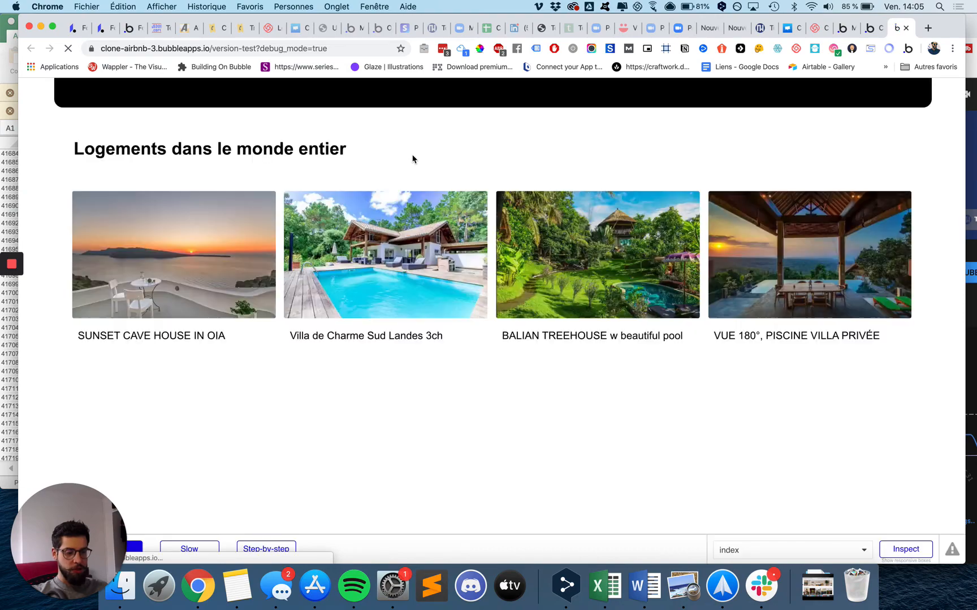
left_click(186, 239)
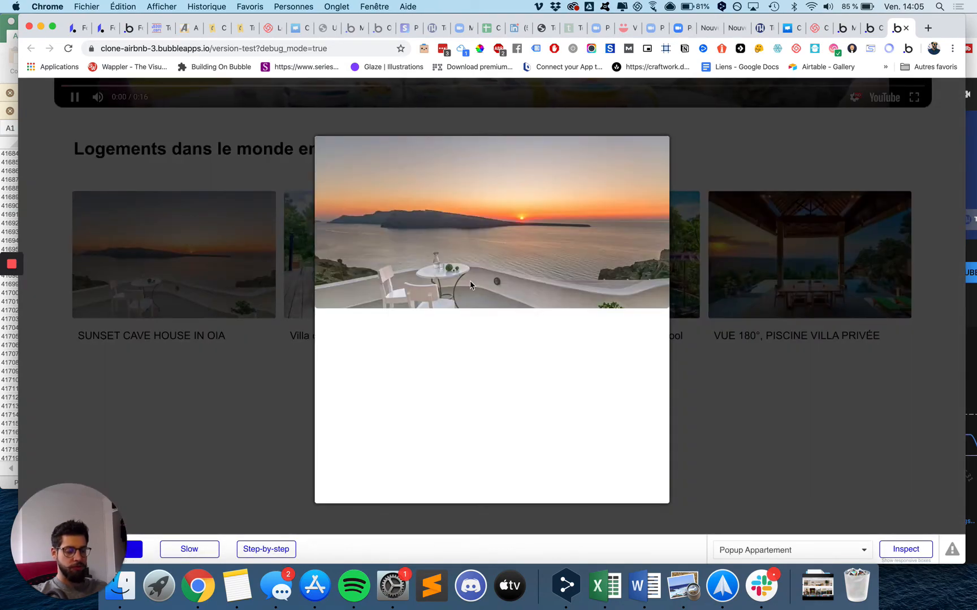
left_click(202, 451)
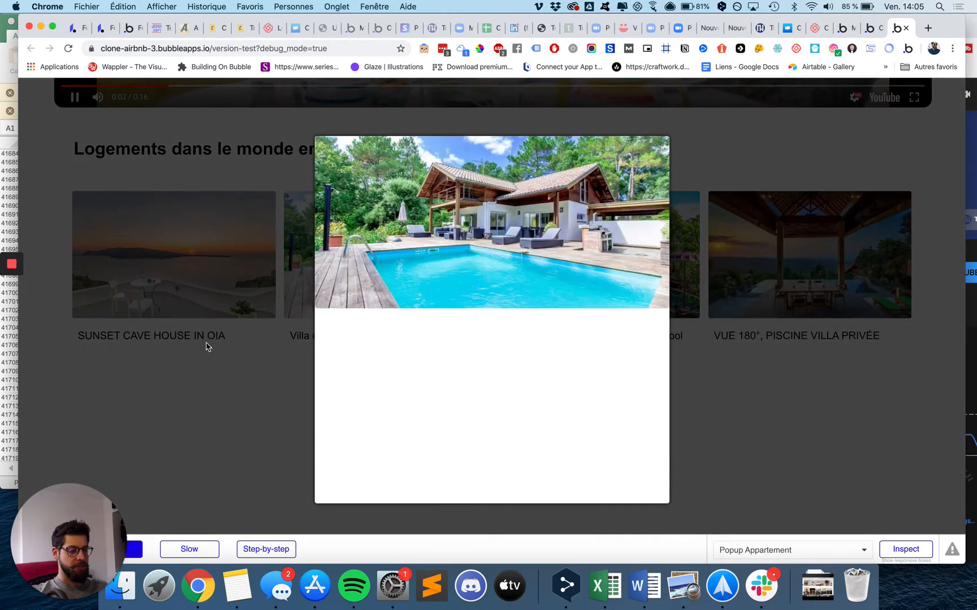
left_click(216, 375)
left_click(641, 254)
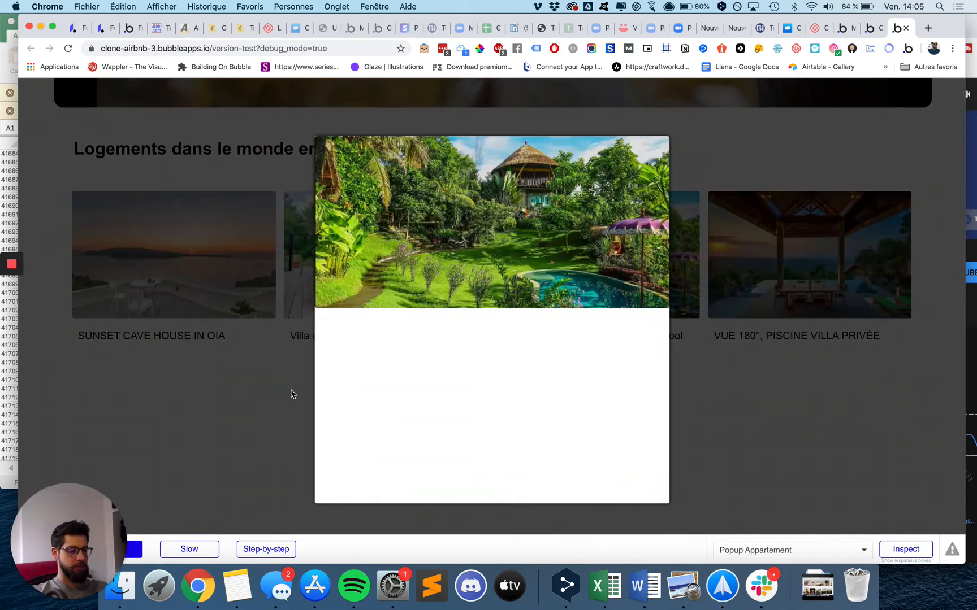
left_click(290, 393)
left_click(199, 263)
left_click(199, 263)
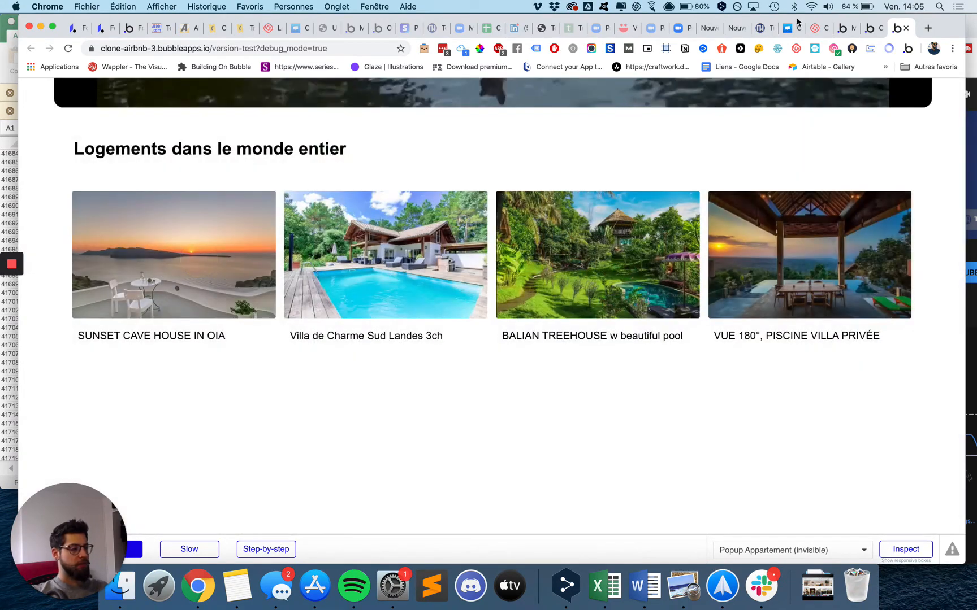
Return to the editor and set Group G's border roundness to 0.
left_click(864, 36)
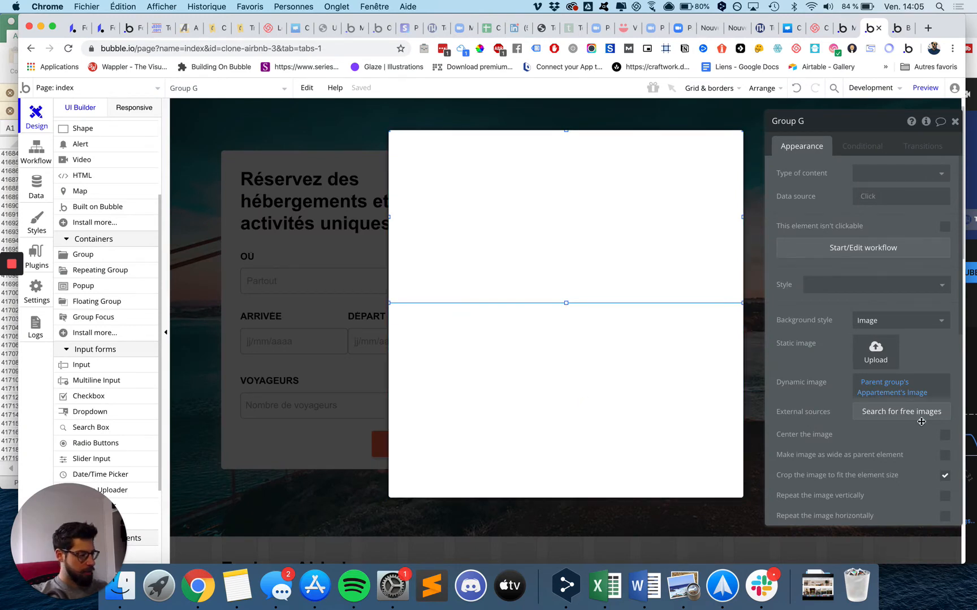
scroll(939, 356, "down", 5)
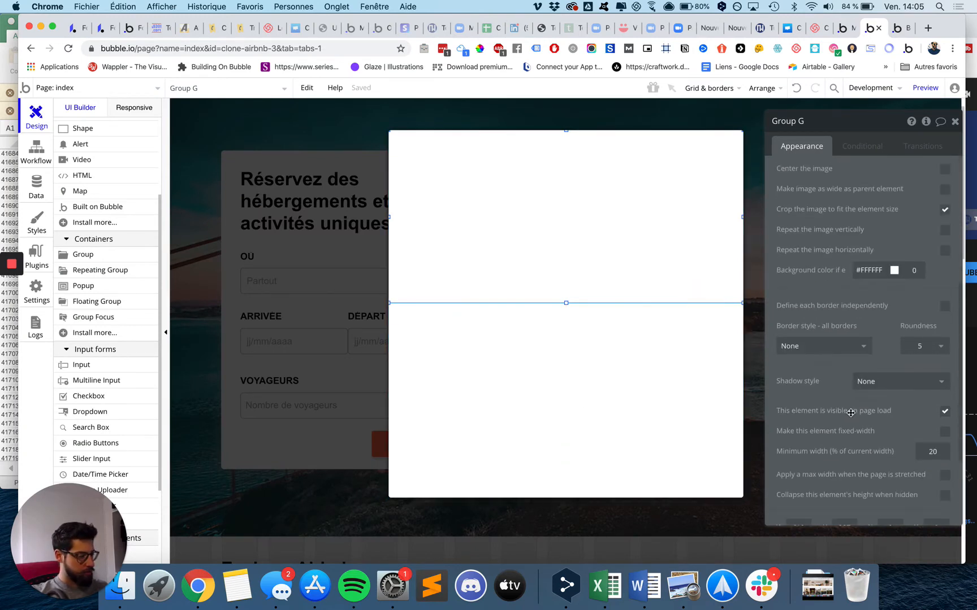
left_click(939, 346)
left_click(923, 366)
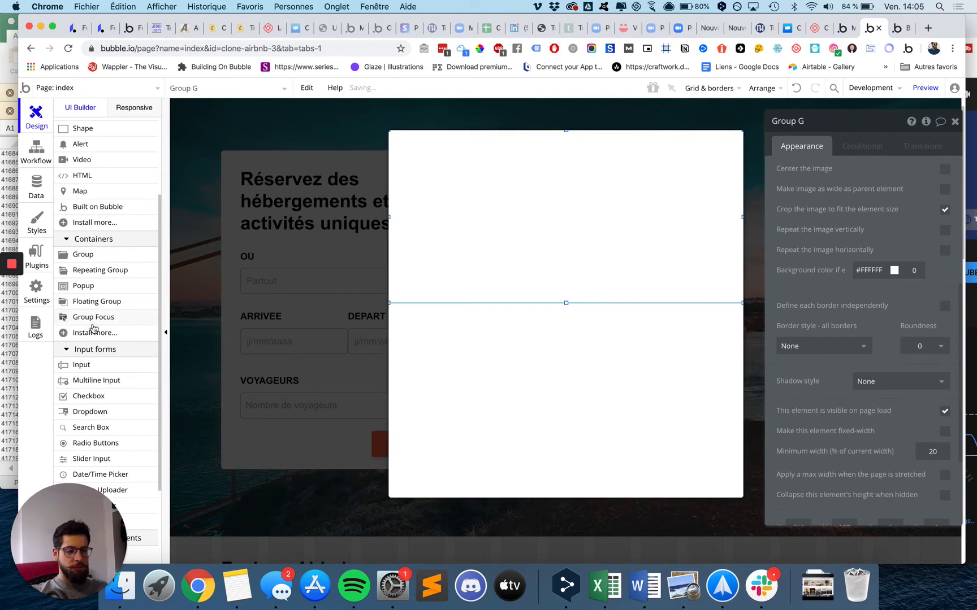
Draw a text element about 557 px wide and 46 px high below Group G in the popup, and nudge it right to X 26.
scroll(90, 207, "up", 3)
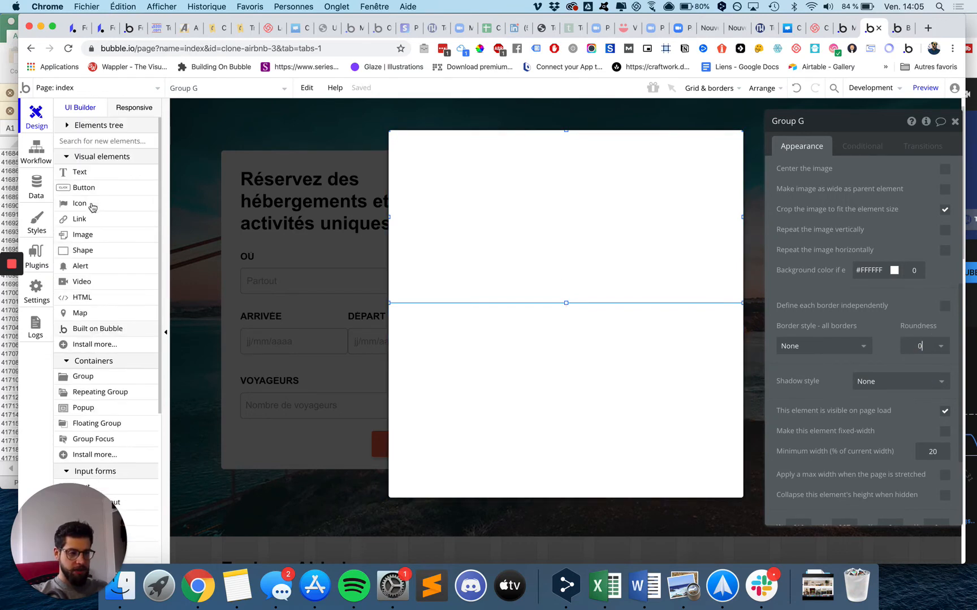
left_click(84, 171)
mouse_move(405, 324)
left_mouse_down()
mouse_move(666, 385)
mouse_move(720, 353)
mouse_move(682, 341)
mouse_move(726, 337)
left_mouse_up()
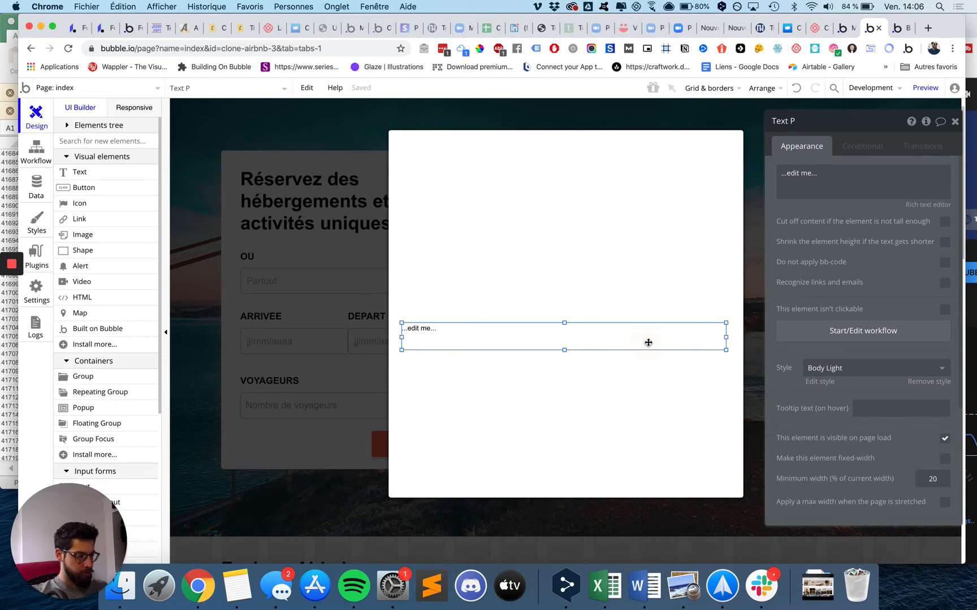
key("Right")
key("Right")
key("Right")
key("Right")
left_click(606, 407)
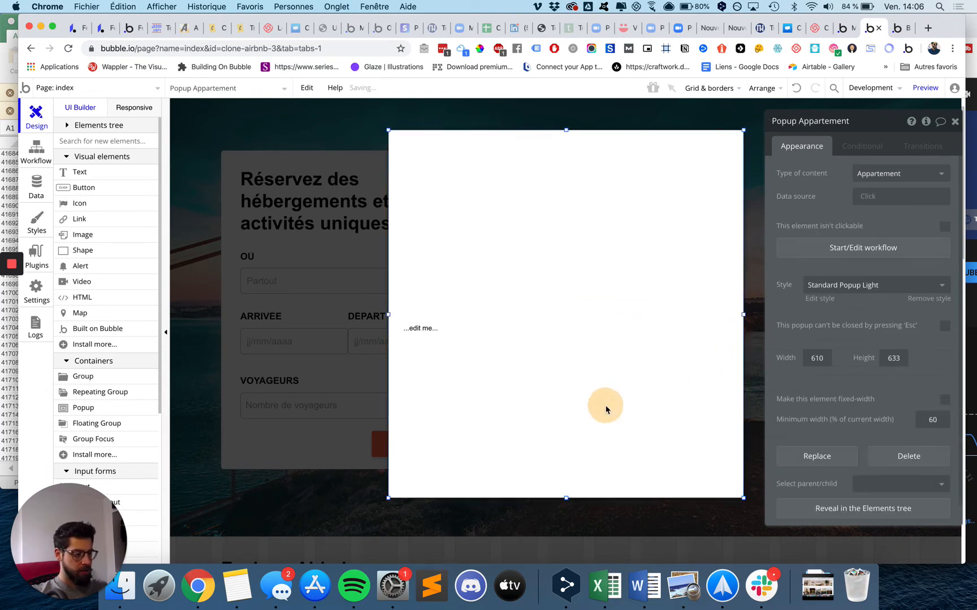
Set the new text element's width to 558 px.
left_click(605, 336)
scroll(848, 503, "down", 5)
left_click(804, 364)
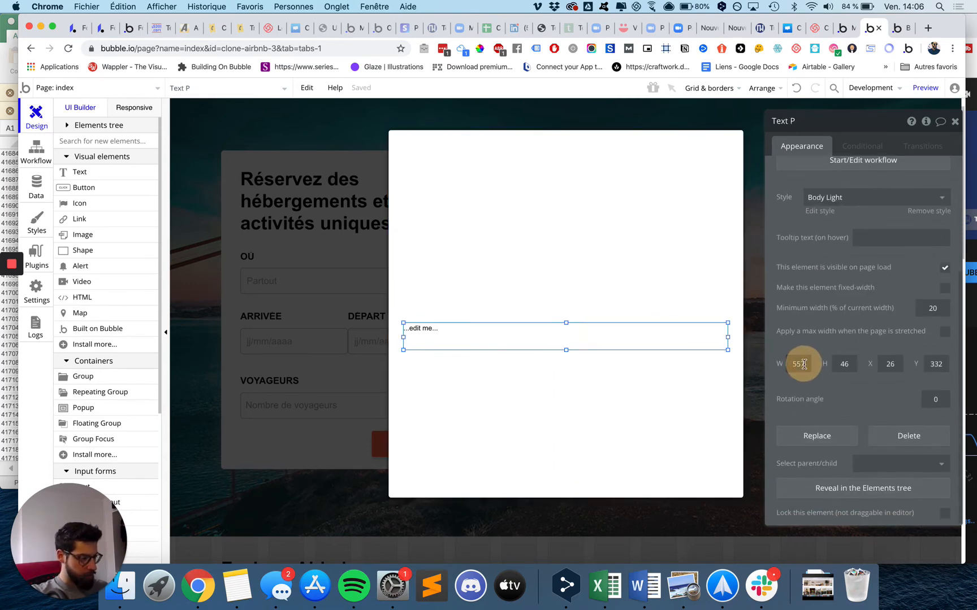
left_click(700, 375)
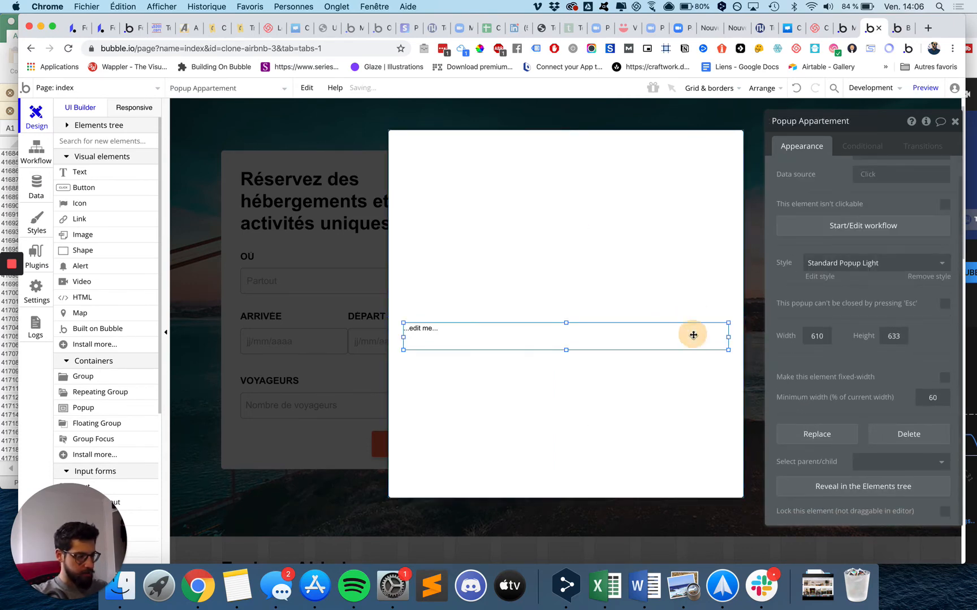
left_click(692, 335)
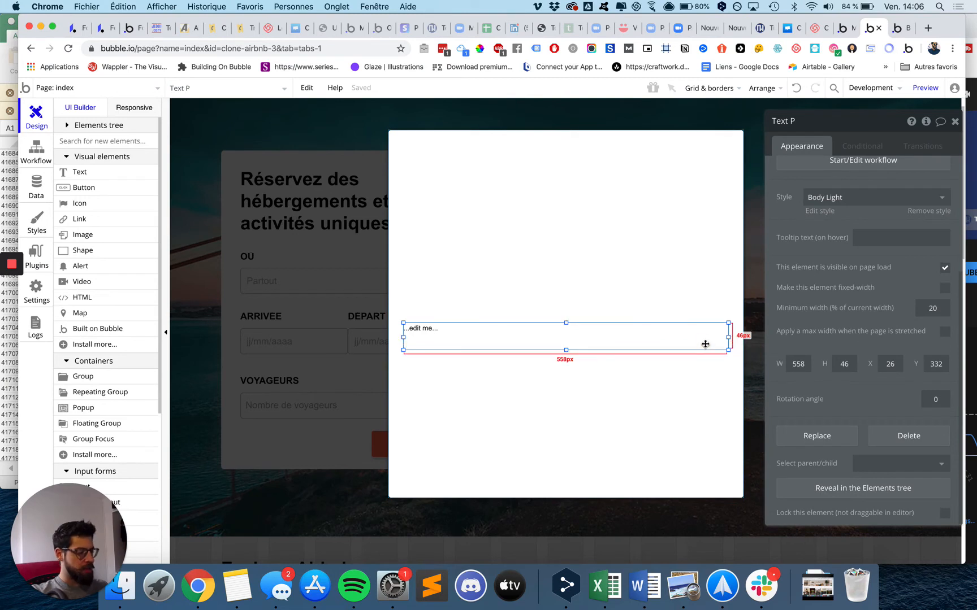
Apply the Heading 3 Light Centered style to the popup's text element.
scroll(840, 292, "up", 3)
left_click(829, 338)
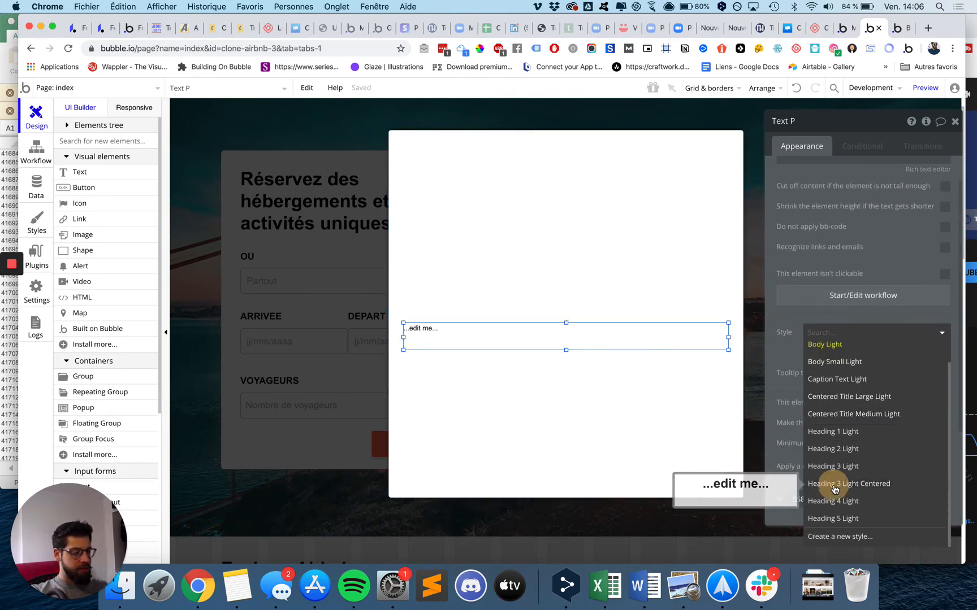
left_click(834, 486)
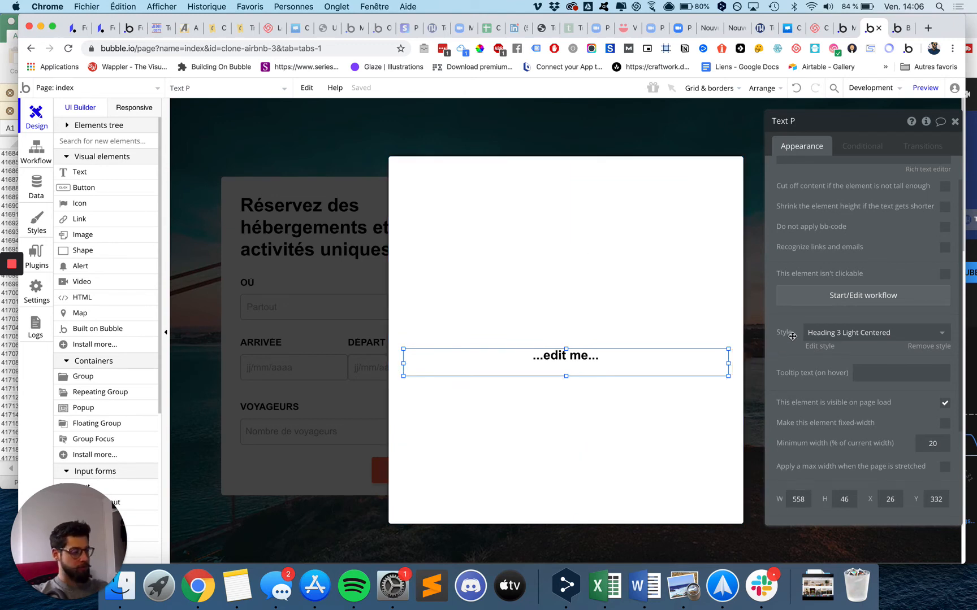
Replace the placeholder text with the dynamic value Parent group's Appartement's Titre and slightly reduce the element's height.
scroll(791, 254, "up", 2)
triple_click(807, 176)
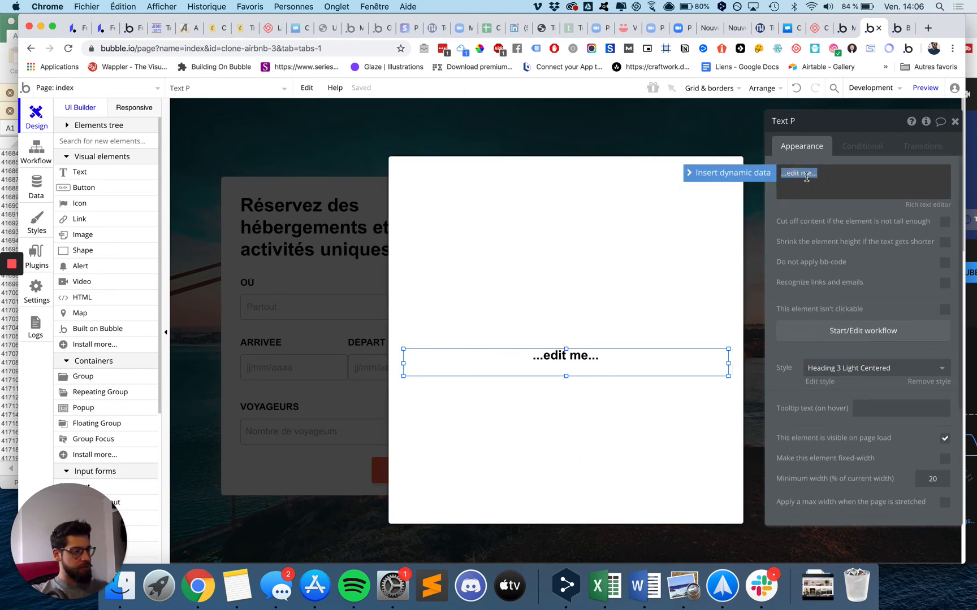
left_click(745, 173)
left_click(819, 210)
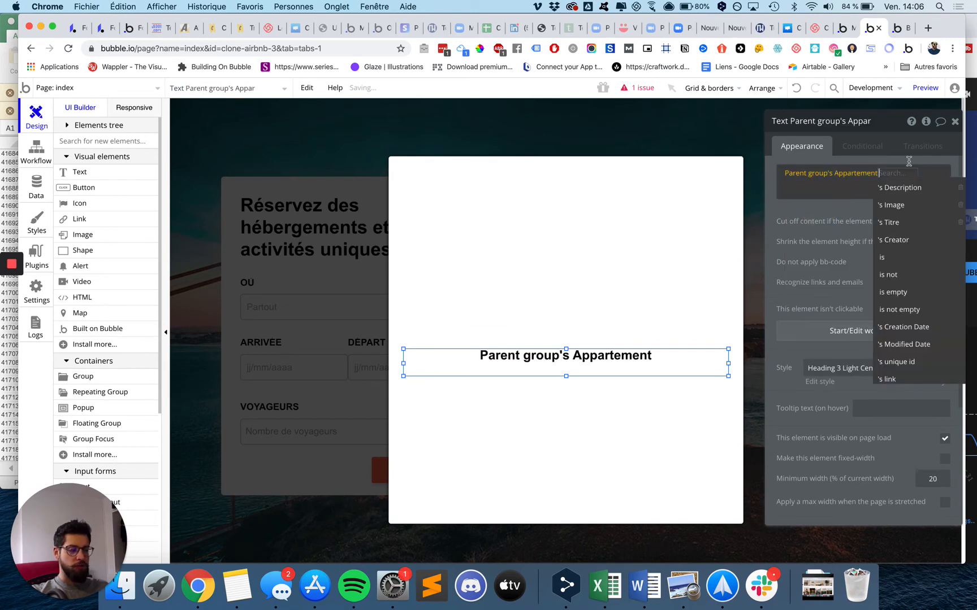
left_click(909, 224)
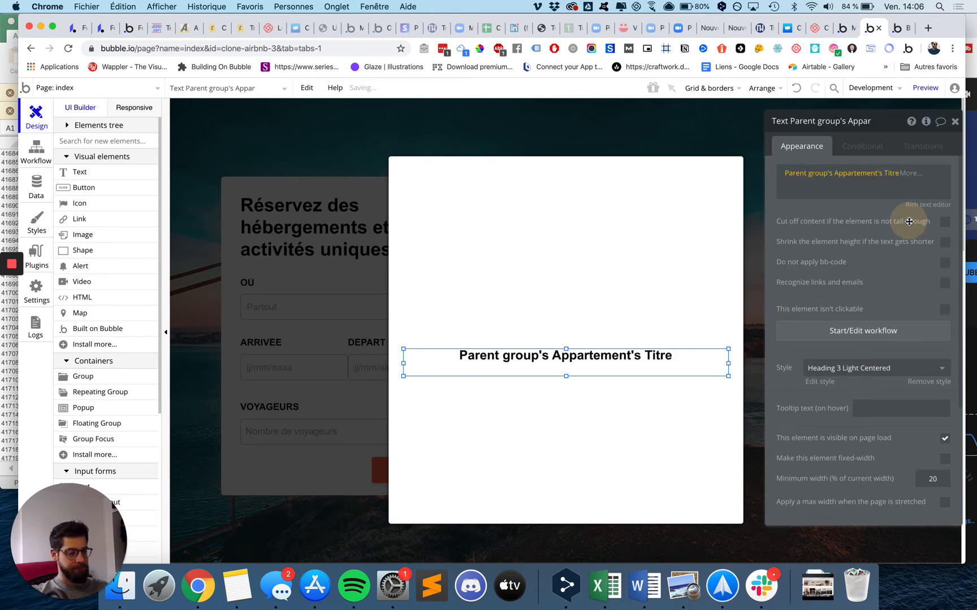
left_click_drag(568, 379, 565, 371)
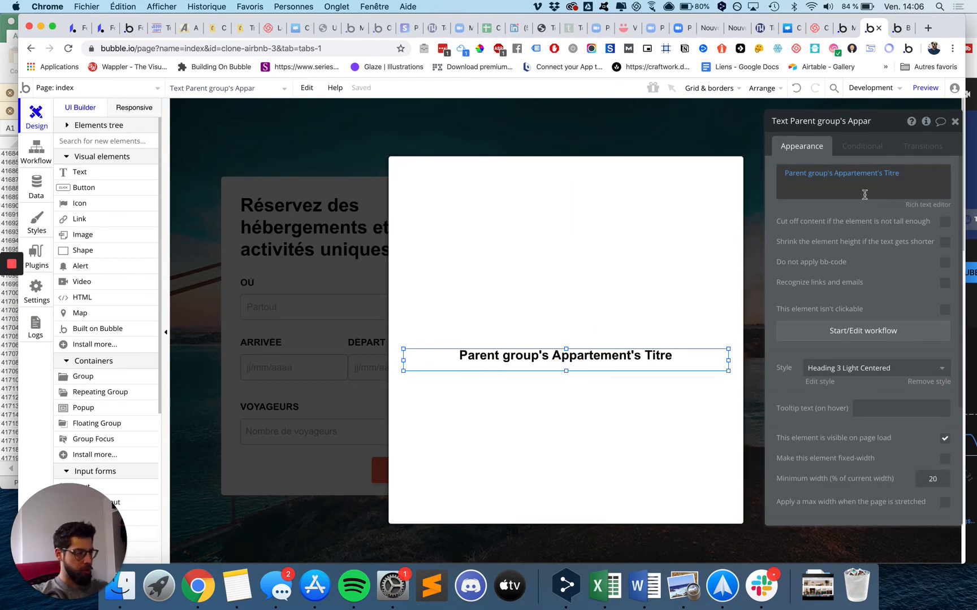
Draw a text element about 213 px high below the title in the popup and set its width to 558 px.
left_click(79, 172)
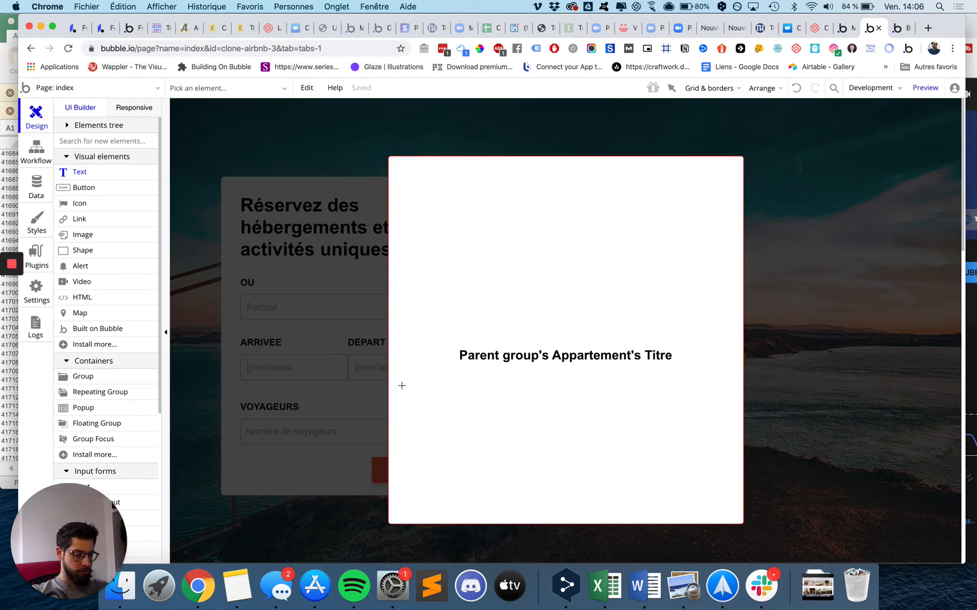
mouse_move(402, 386)
left_mouse_down()
mouse_move(682, 473)
mouse_move(728, 509)
left_mouse_up()
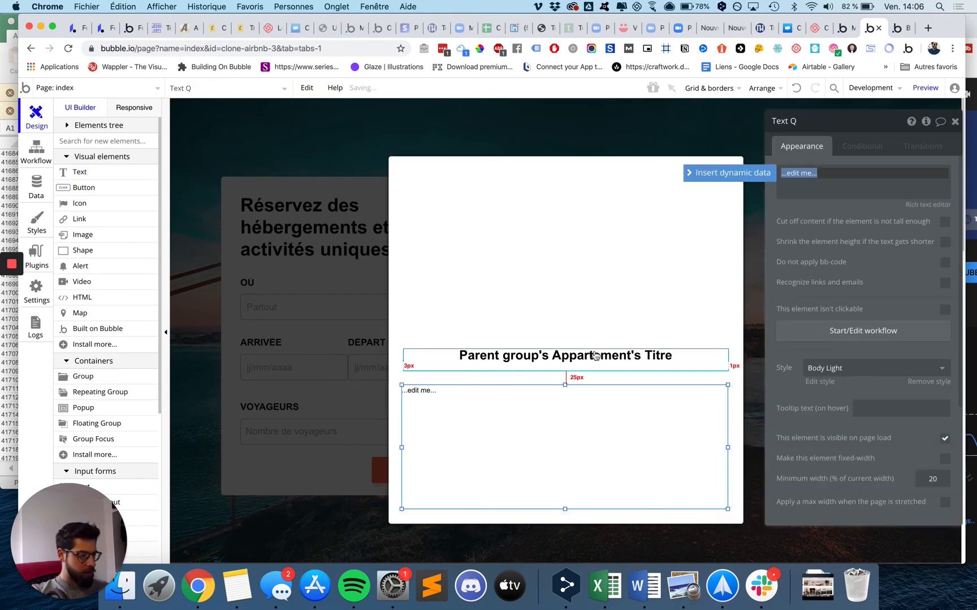
left_click(595, 355)
scroll(797, 357, "down", 5)
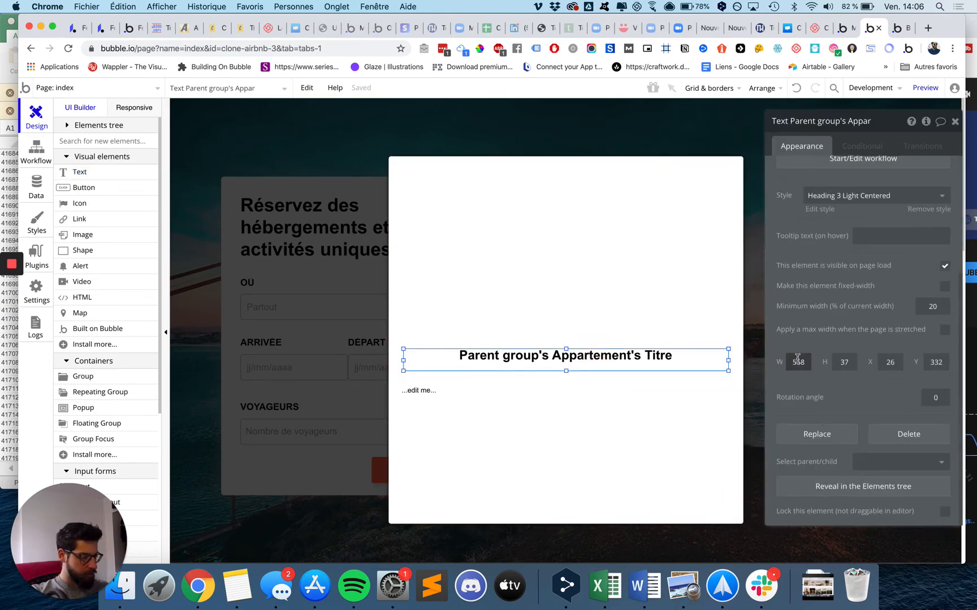
left_click(632, 421)
left_click(797, 362)
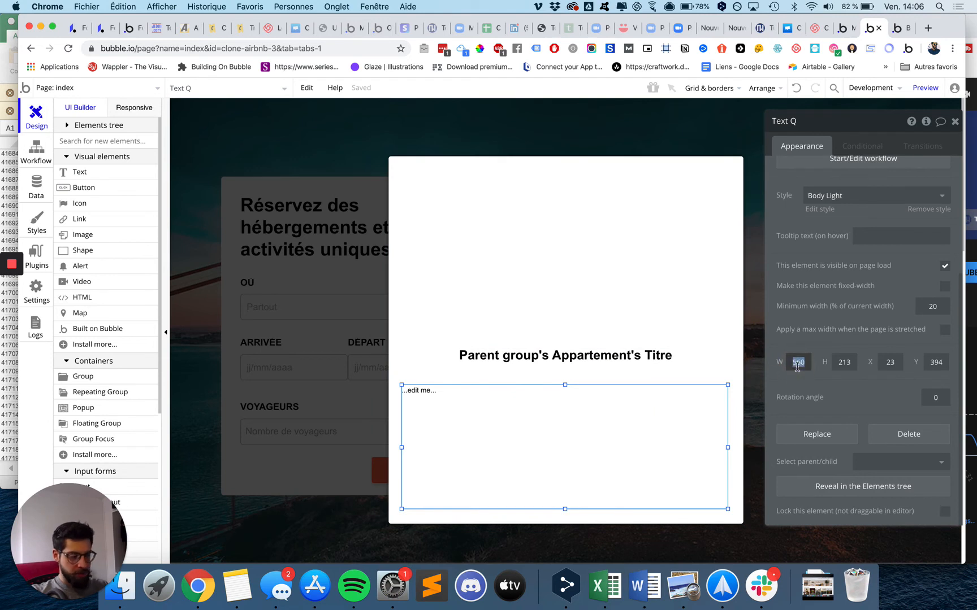
type("558")
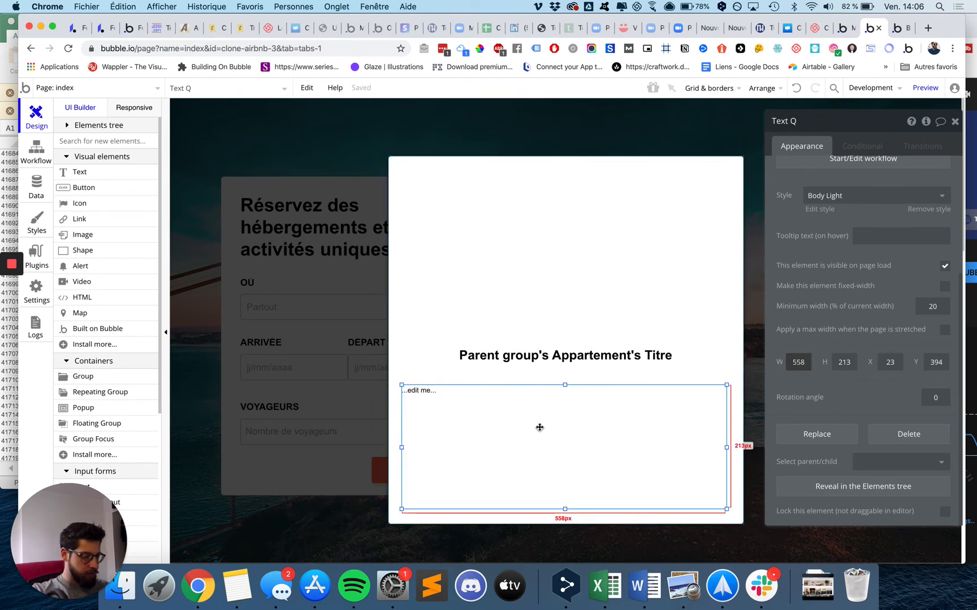
Nudge the new text element horizontally to X 26 so it lines up with the title.
key("Left")
key("Left")
key("Left")
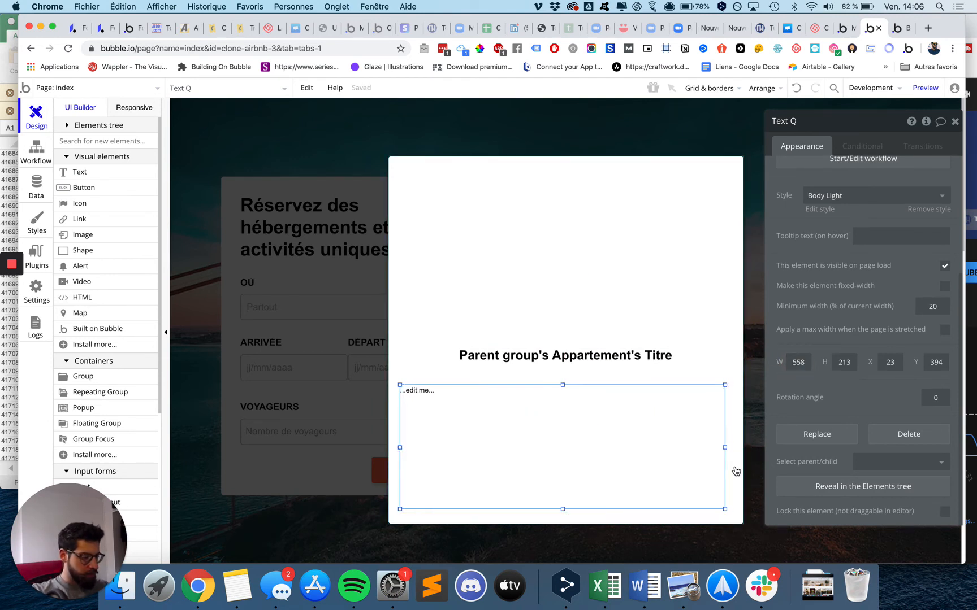
key("Right")
key("Right")
key("Right")
key("Right")
key("Right")
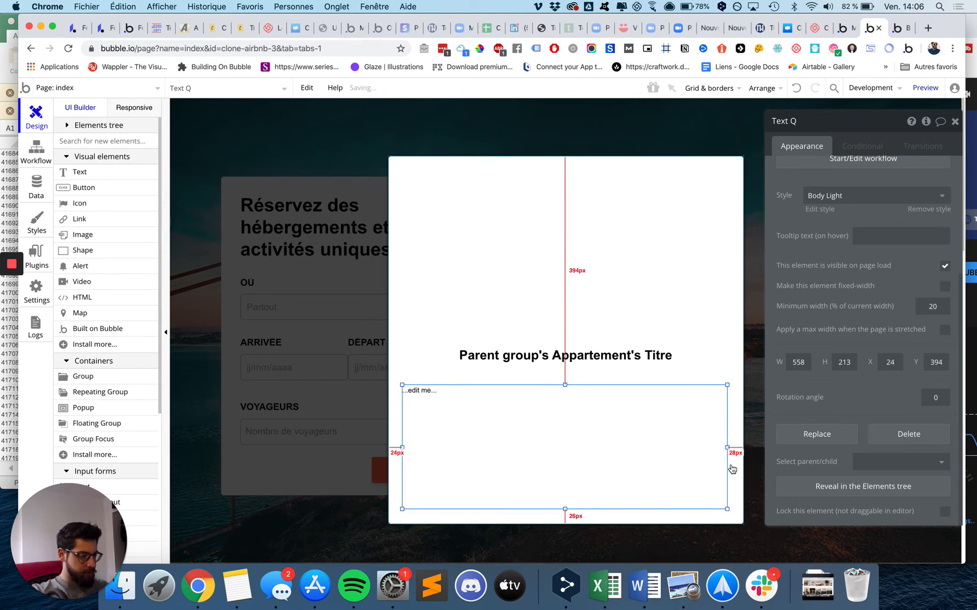
key("Right")
left_click(659, 429)
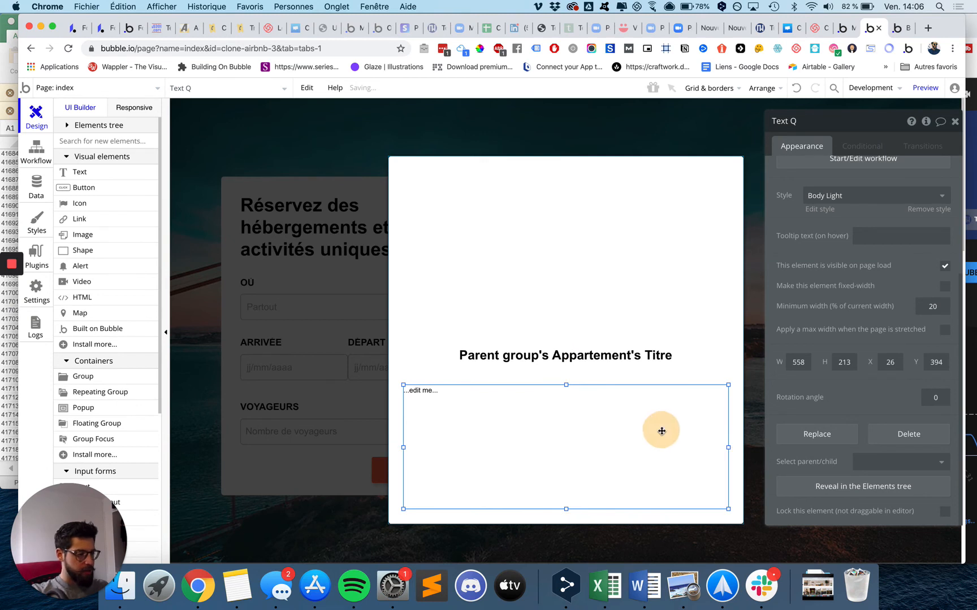
Choose the Body Light style for the new text element and move the element up closer to the title.
left_click(848, 196)
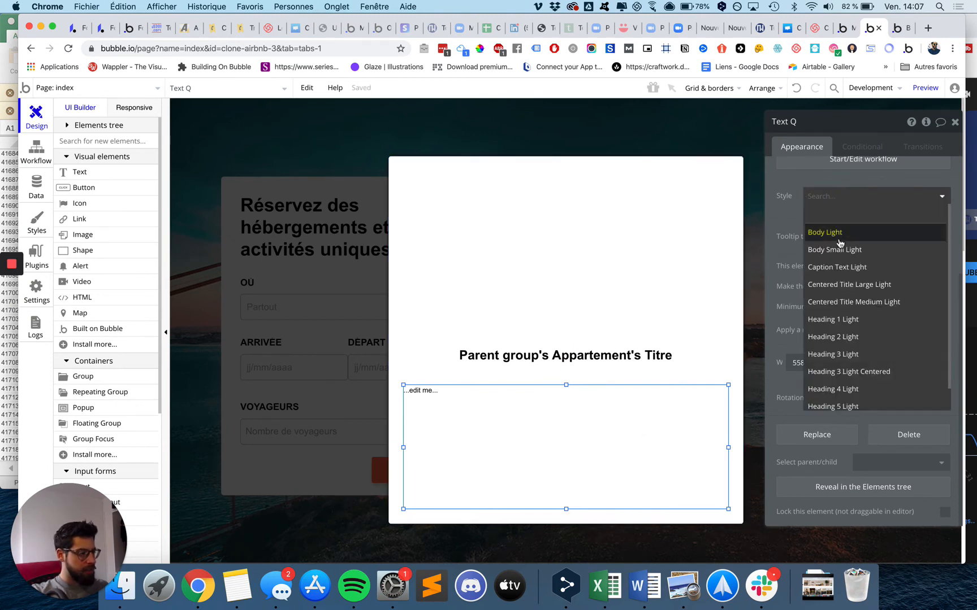
scroll(836, 257, "down", 3)
scroll(842, 339, "up", 3)
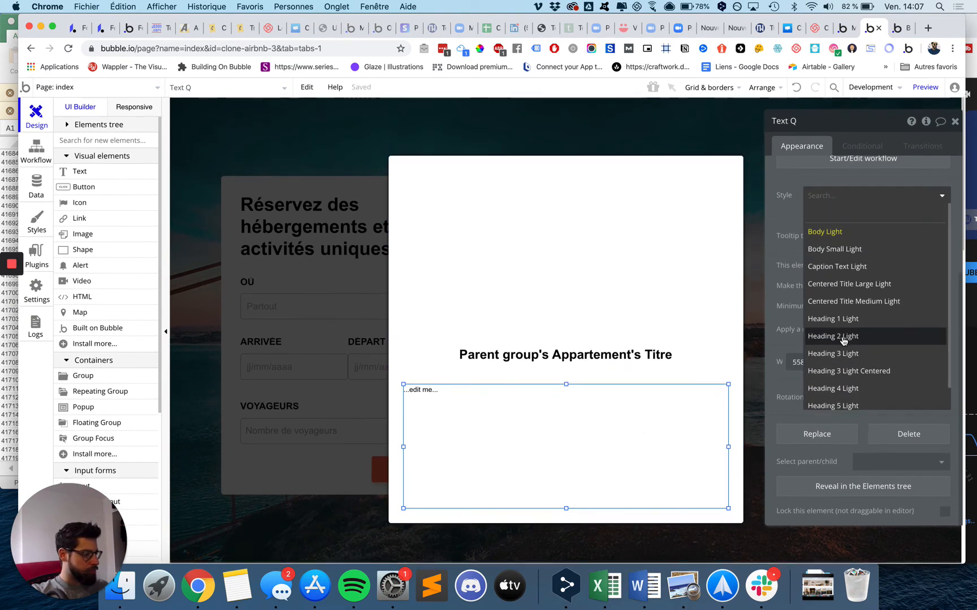
left_click(835, 233)
left_click(507, 442)
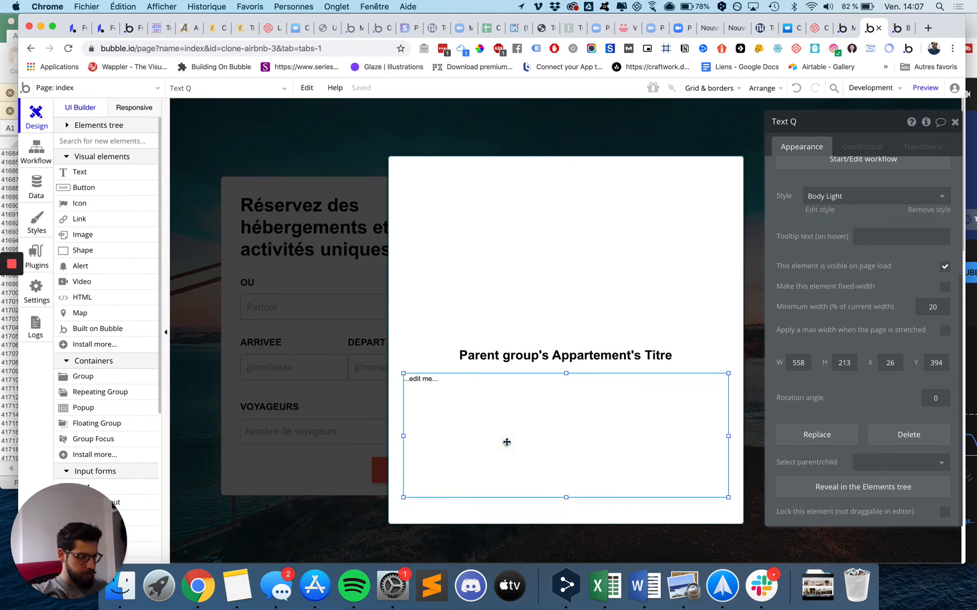
Replace the placeholder text with the dynamic value Parent group's Appartement's Description and slightly reduce the popup's height.
scroll(814, 186, "up", 5)
triple_click(810, 175)
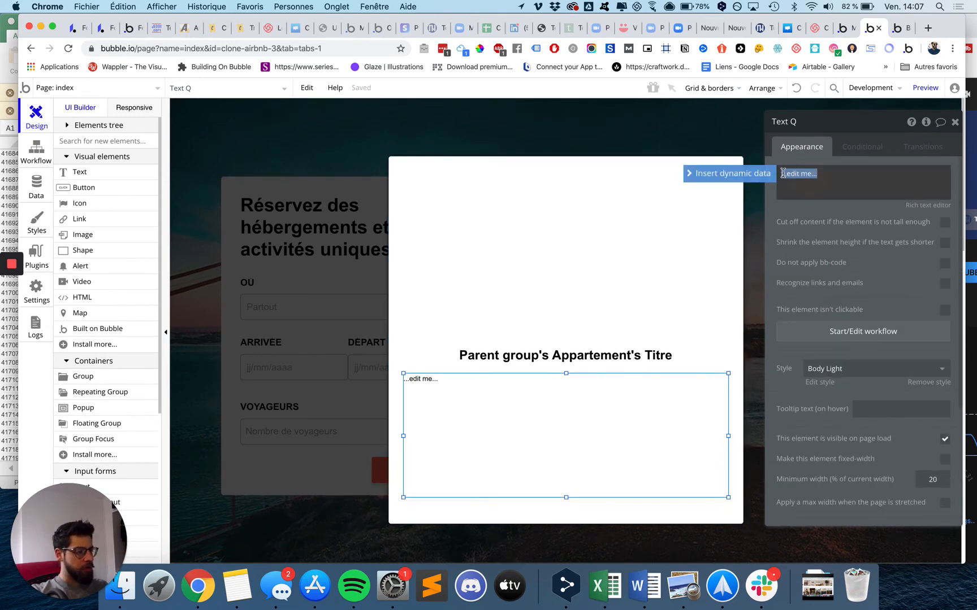
key("BackSpace")
left_click(757, 173)
left_click(839, 205)
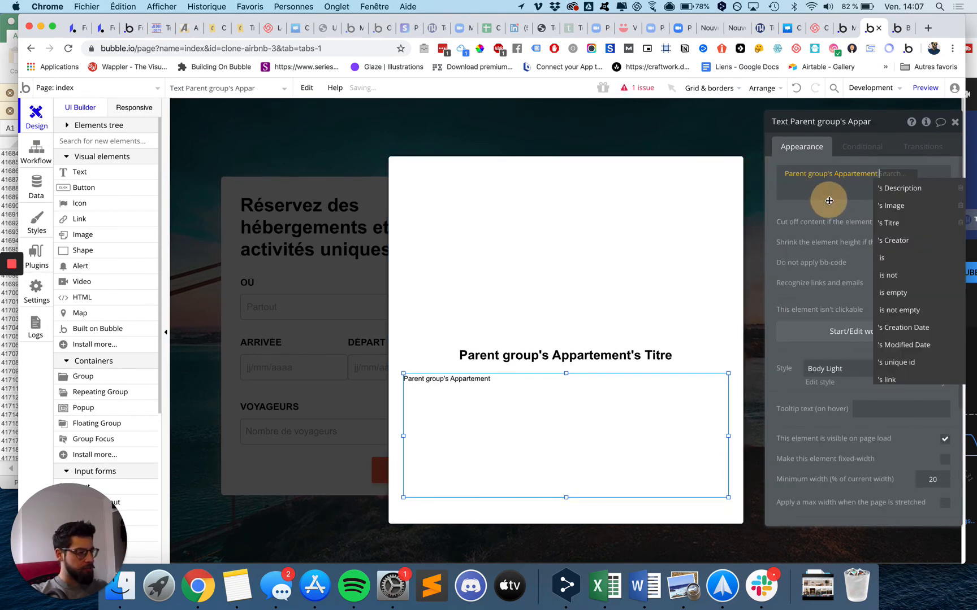
left_click(904, 190)
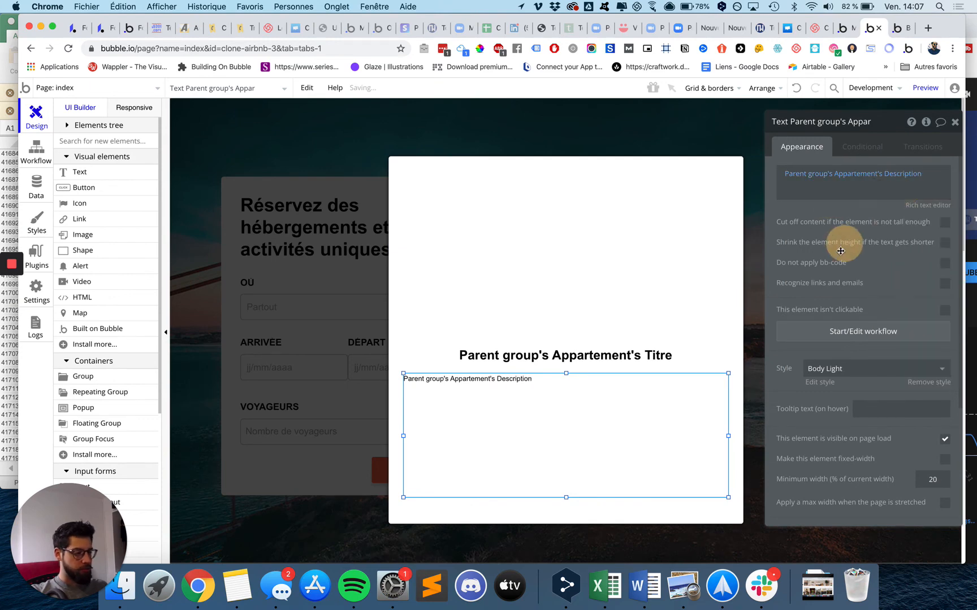
left_click(565, 519)
left_click_drag(565, 523, 565, 515)
Switch to the page preview and open each of the four listings' popups in turn to check their image, title and description.
left_click(902, 34)
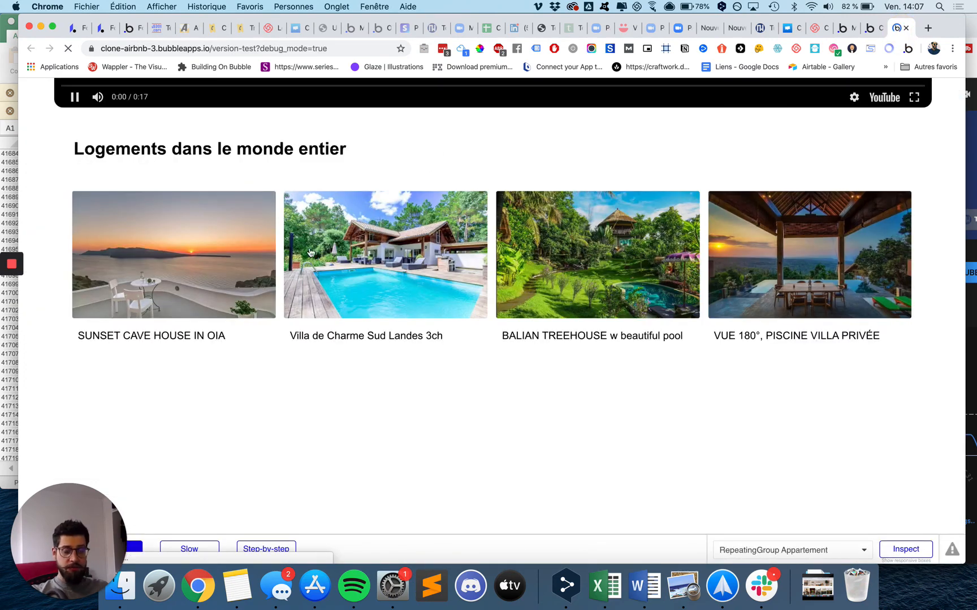
left_click(214, 263)
left_click(238, 424)
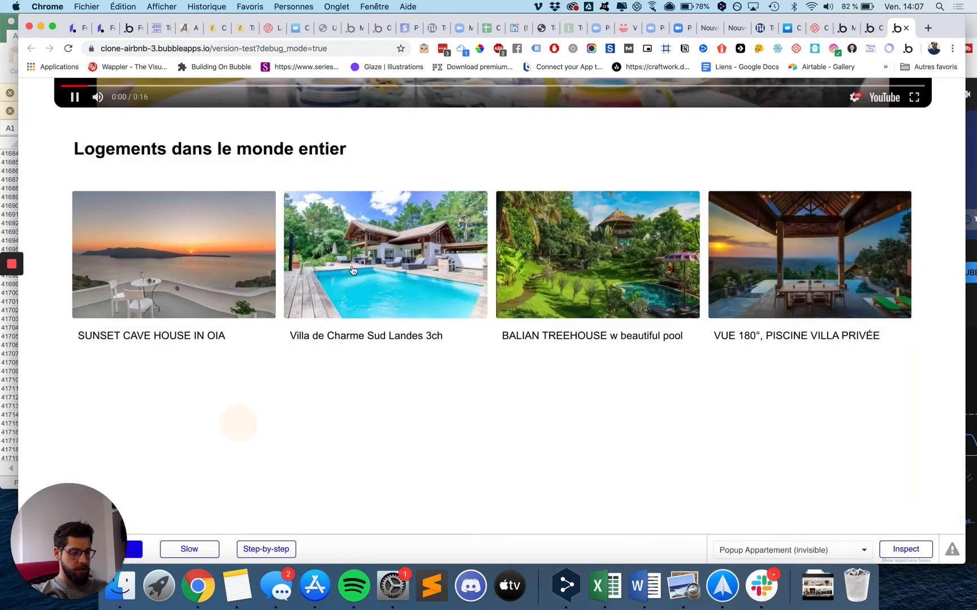
left_click(355, 268)
left_click(220, 435)
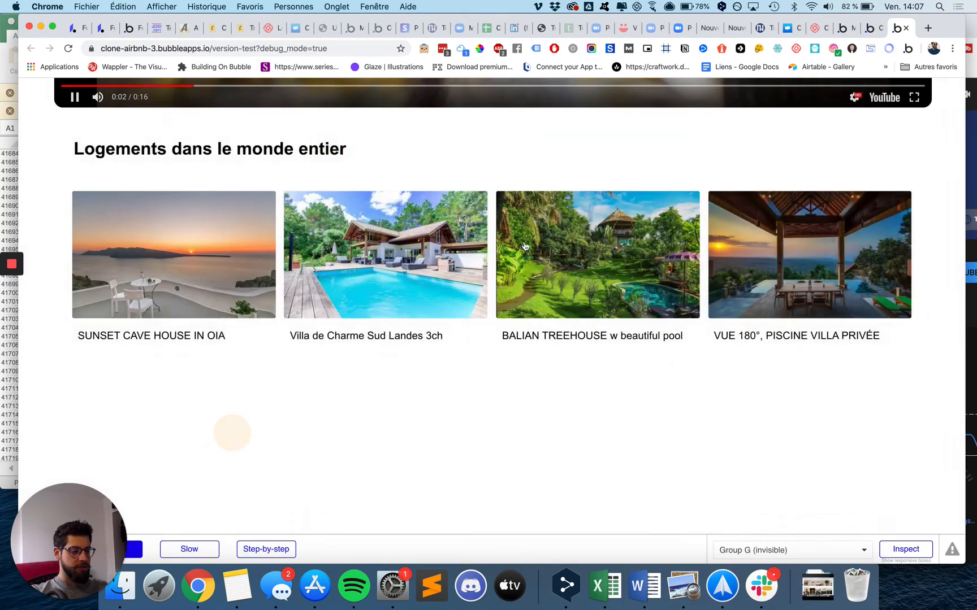
left_click(622, 271)
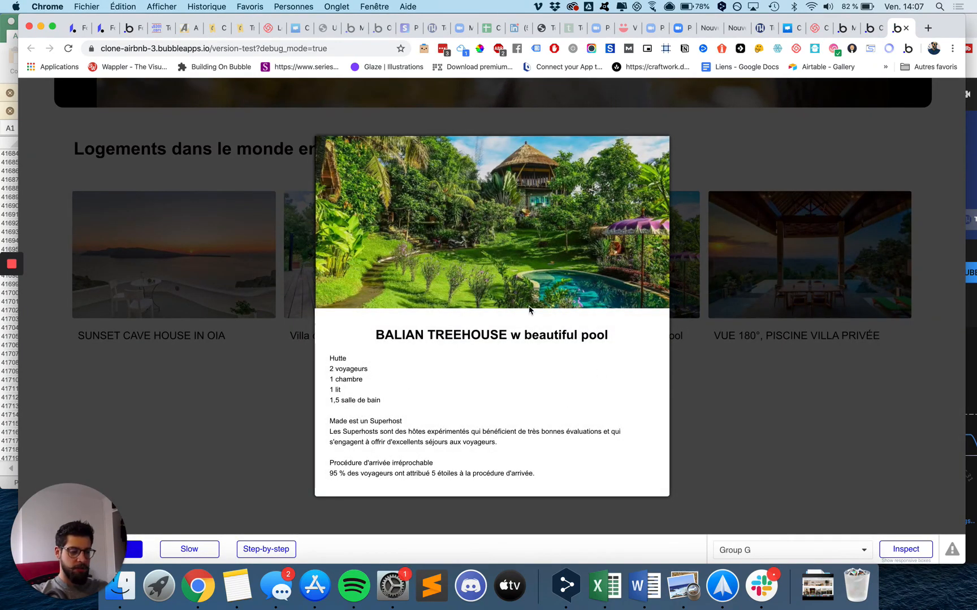
left_click(829, 369)
left_click(802, 238)
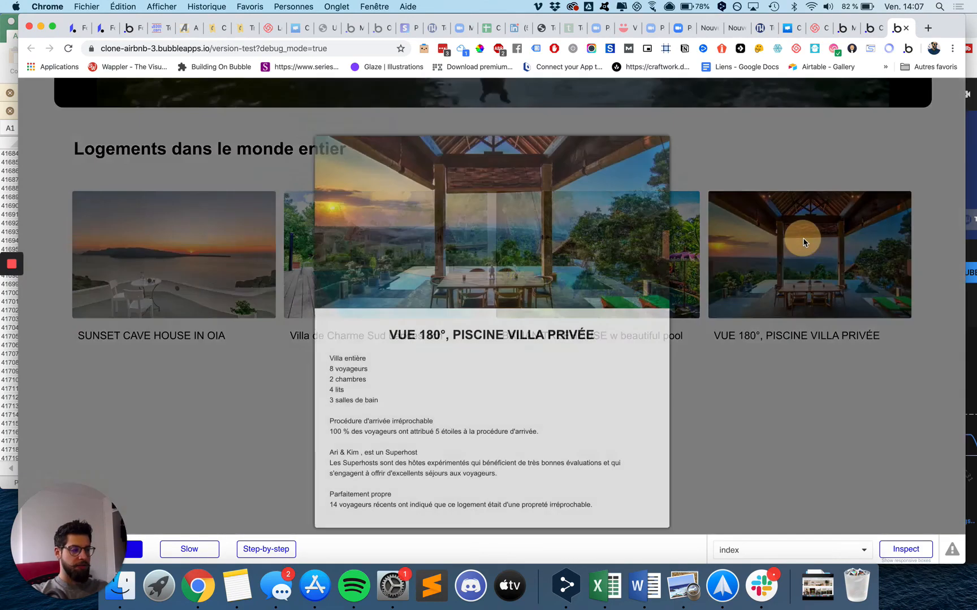